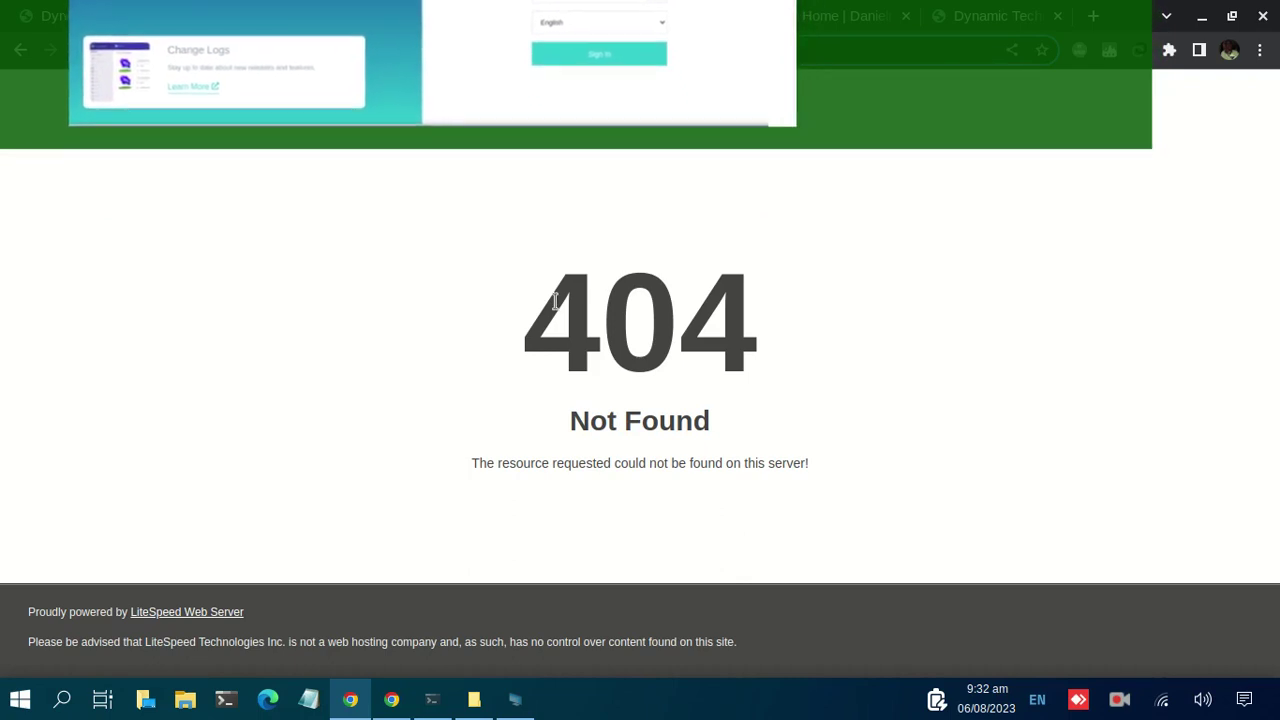
Examine the dannydev.xyz page, the local email-template index.html page and the email-template source folder.
drag(555, 302, 514, 310)
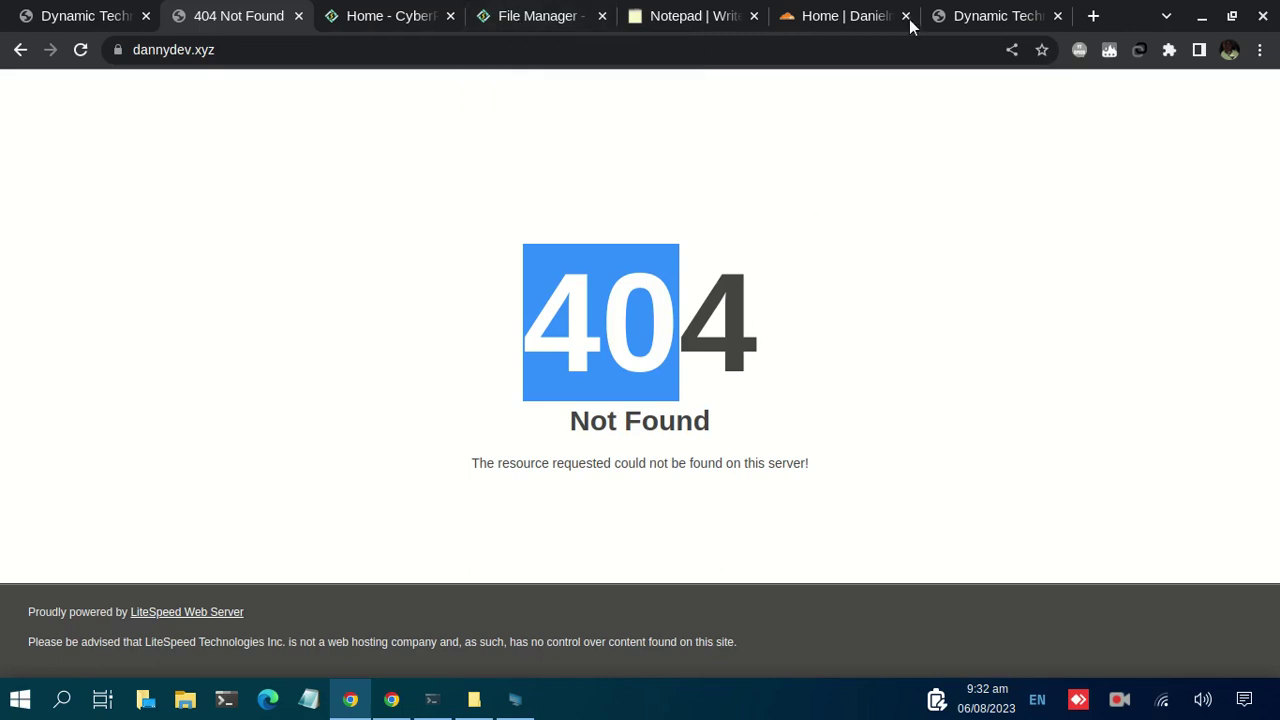
click(957, 16)
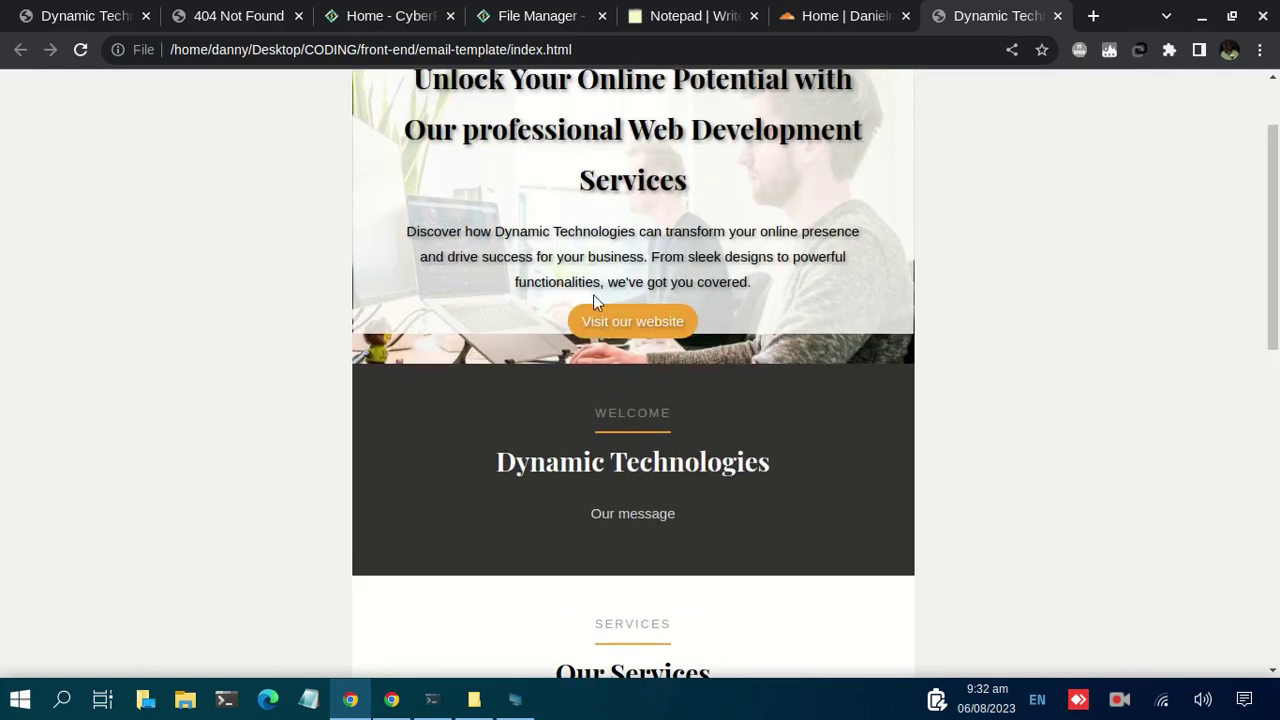
scroll(594, 294, up, 2)
drag(480, 117, 740, 260)
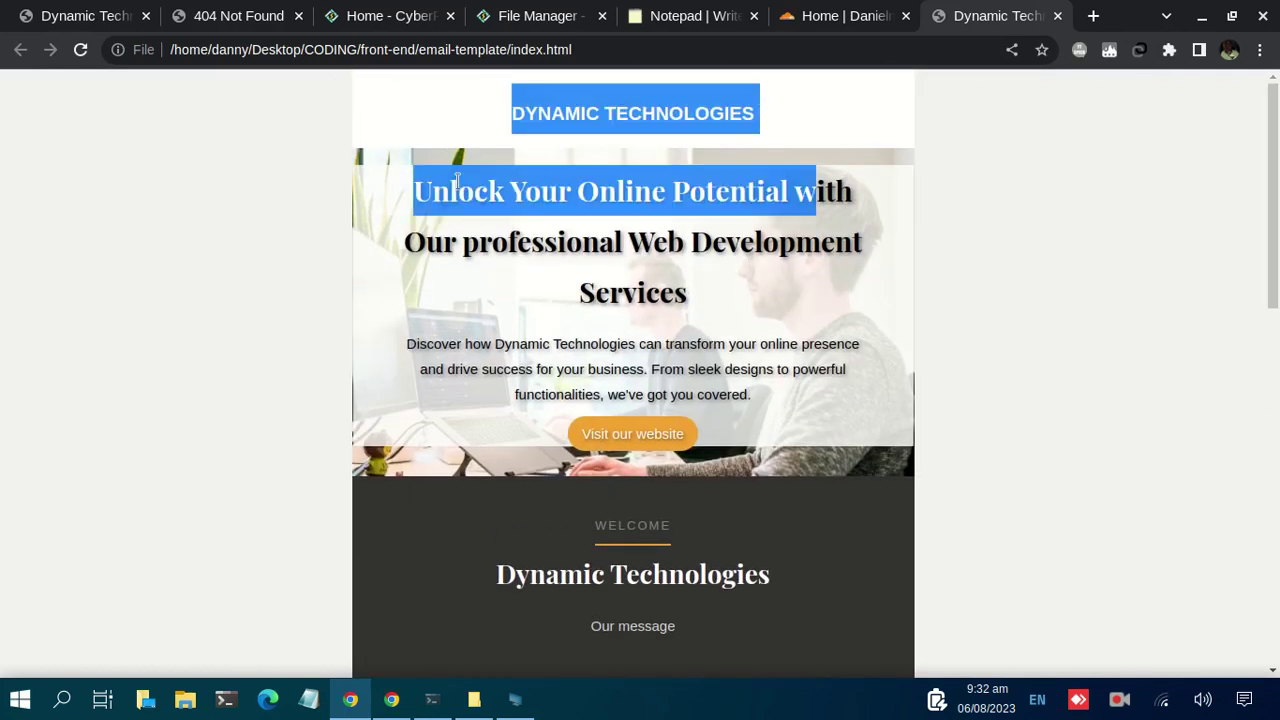
drag(728, 310, 414, 186)
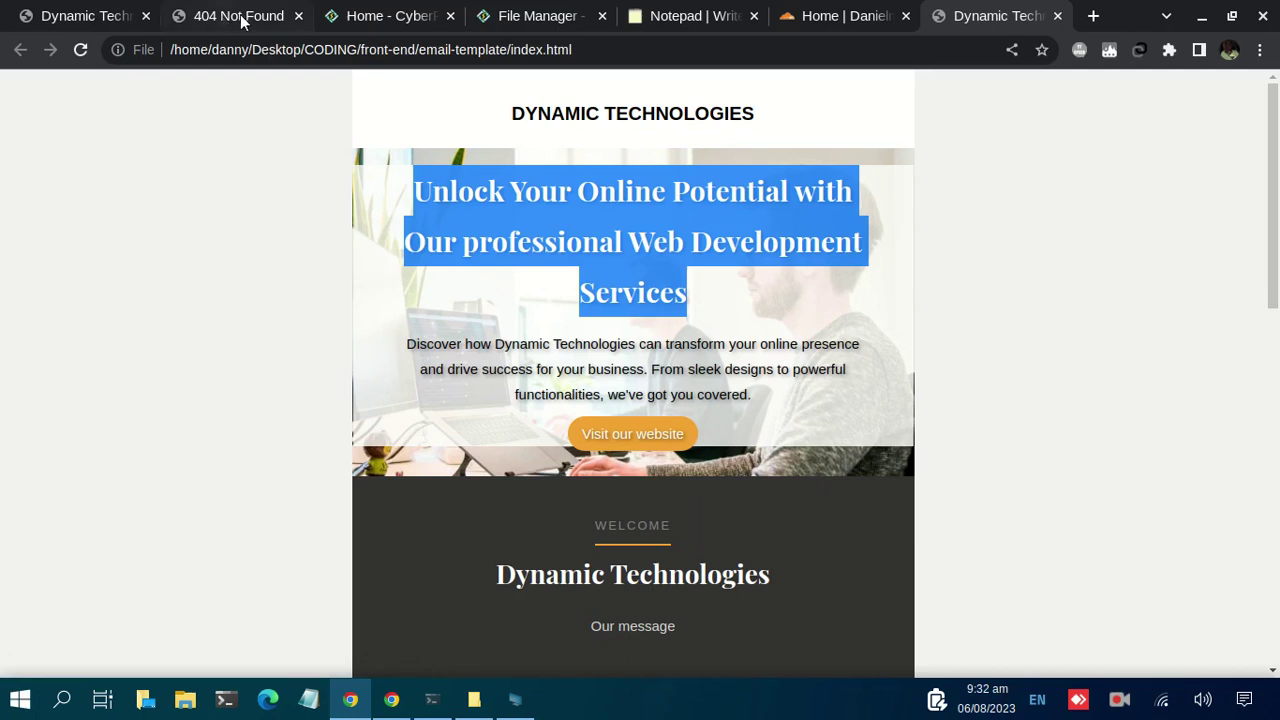
drag(493, 120, 760, 121)
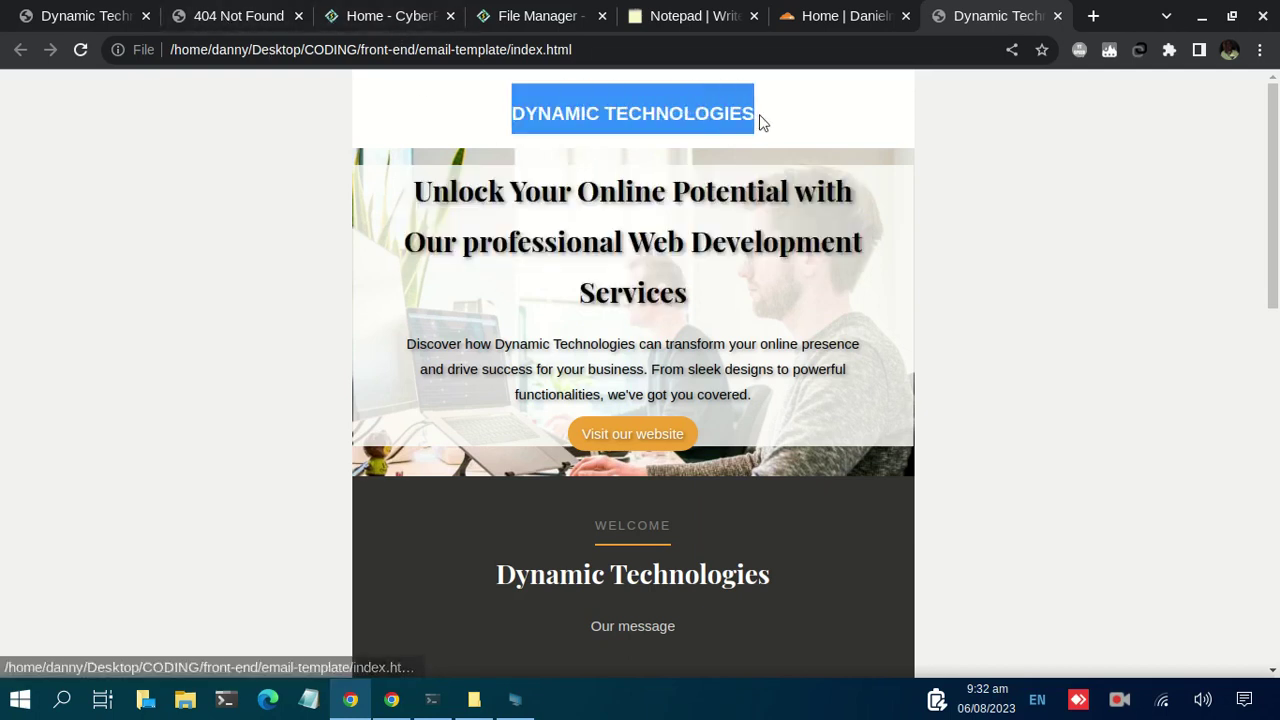
click(412, 198)
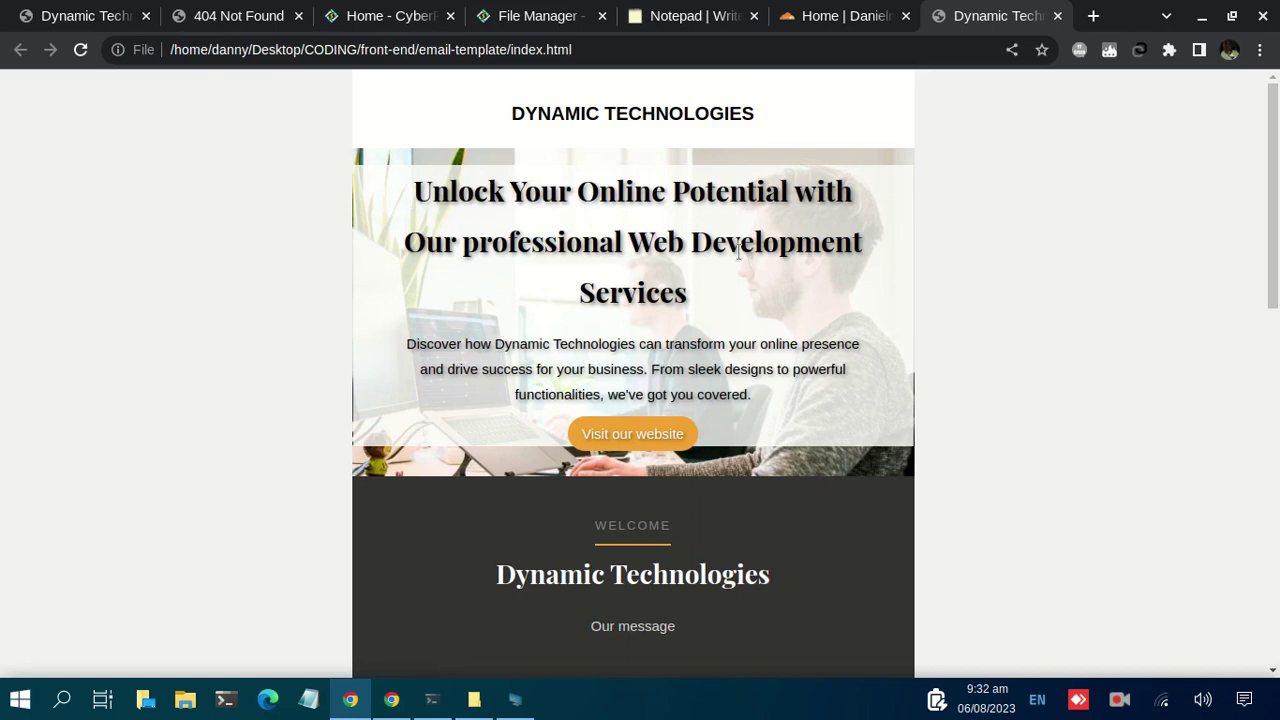
click(474, 699)
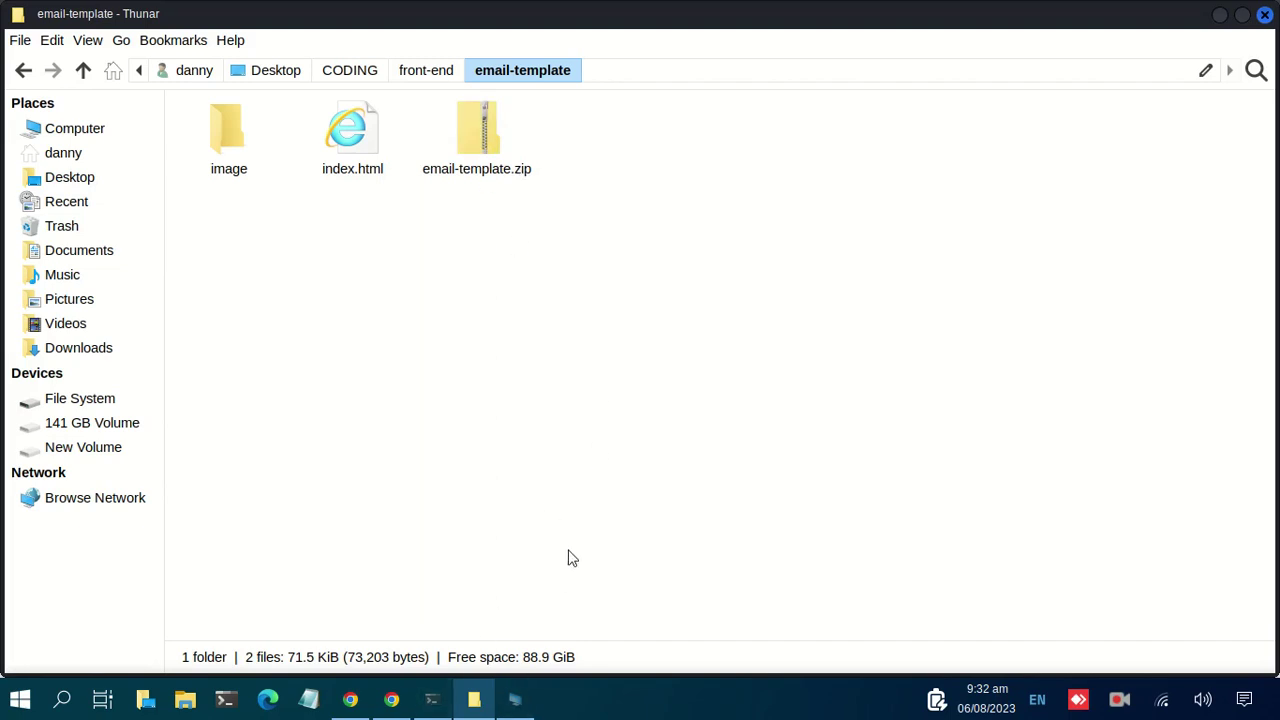
key(alt+Tab)
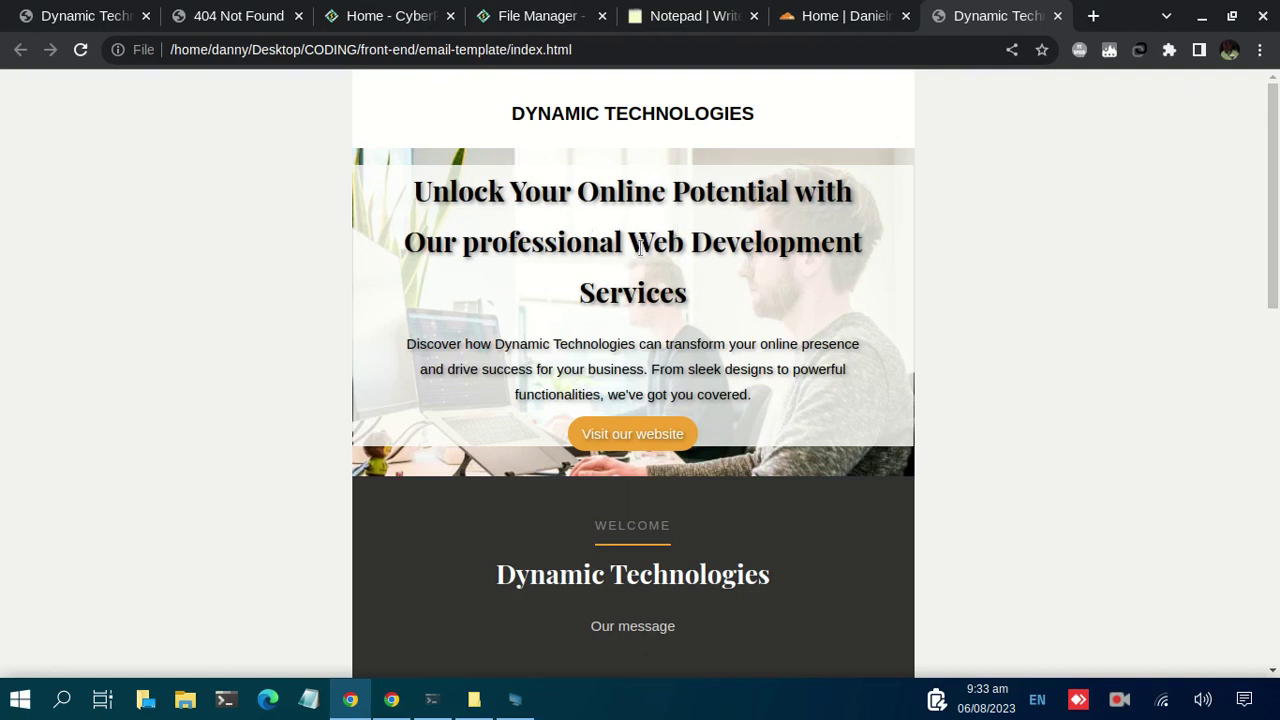
Open CyberPanel's website functions in a separate browser tab, and compare the dannydev.xyz page with the local template page.
click(413, 18)
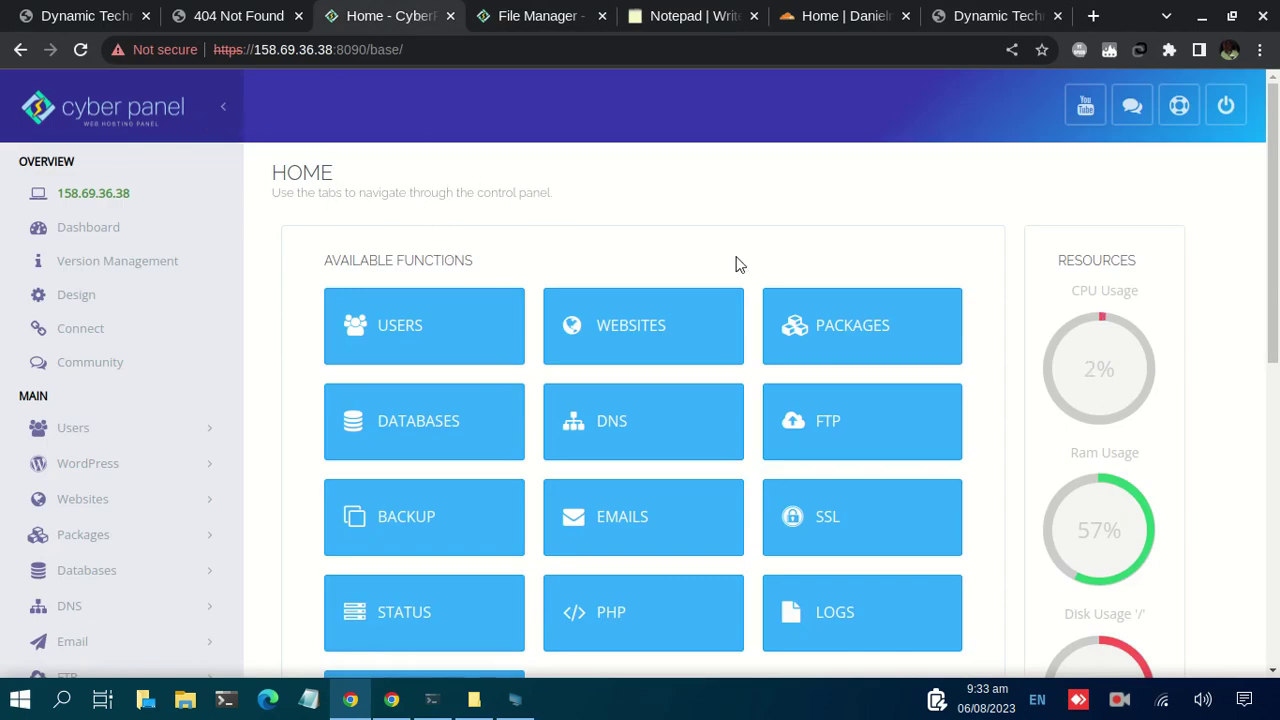
right_click(619, 336)
click(653, 338)
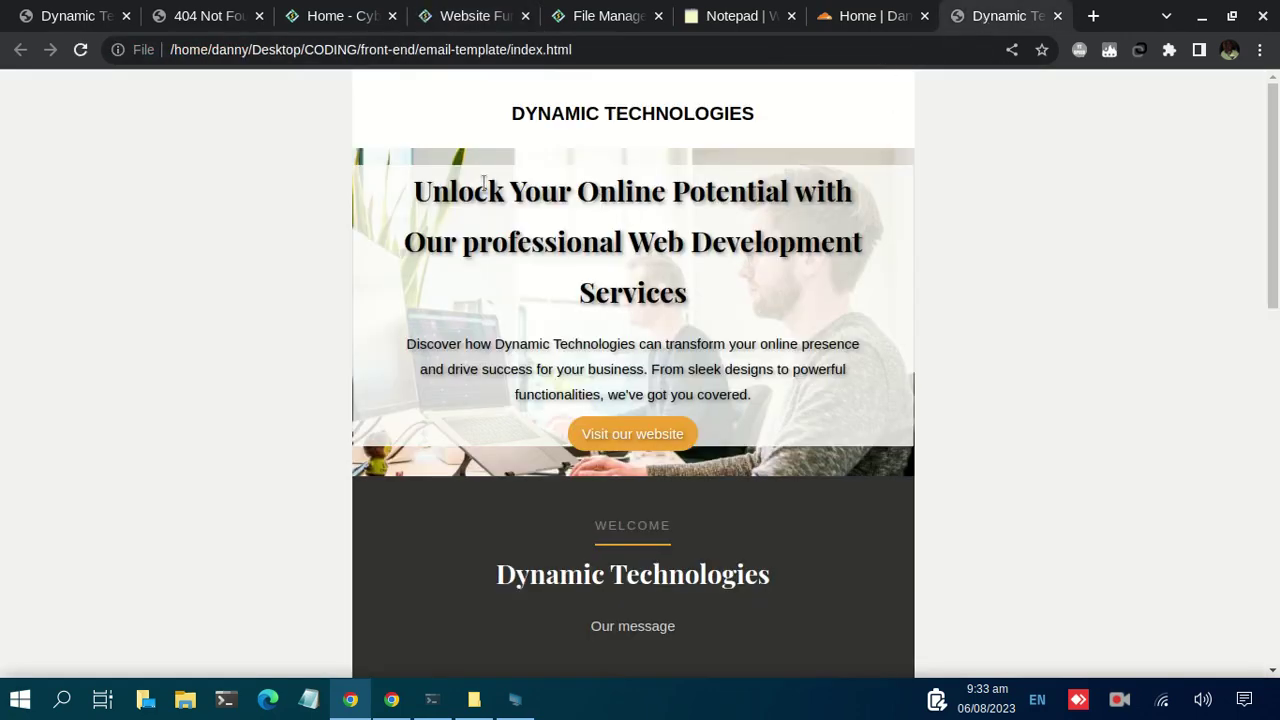
click(210, 16)
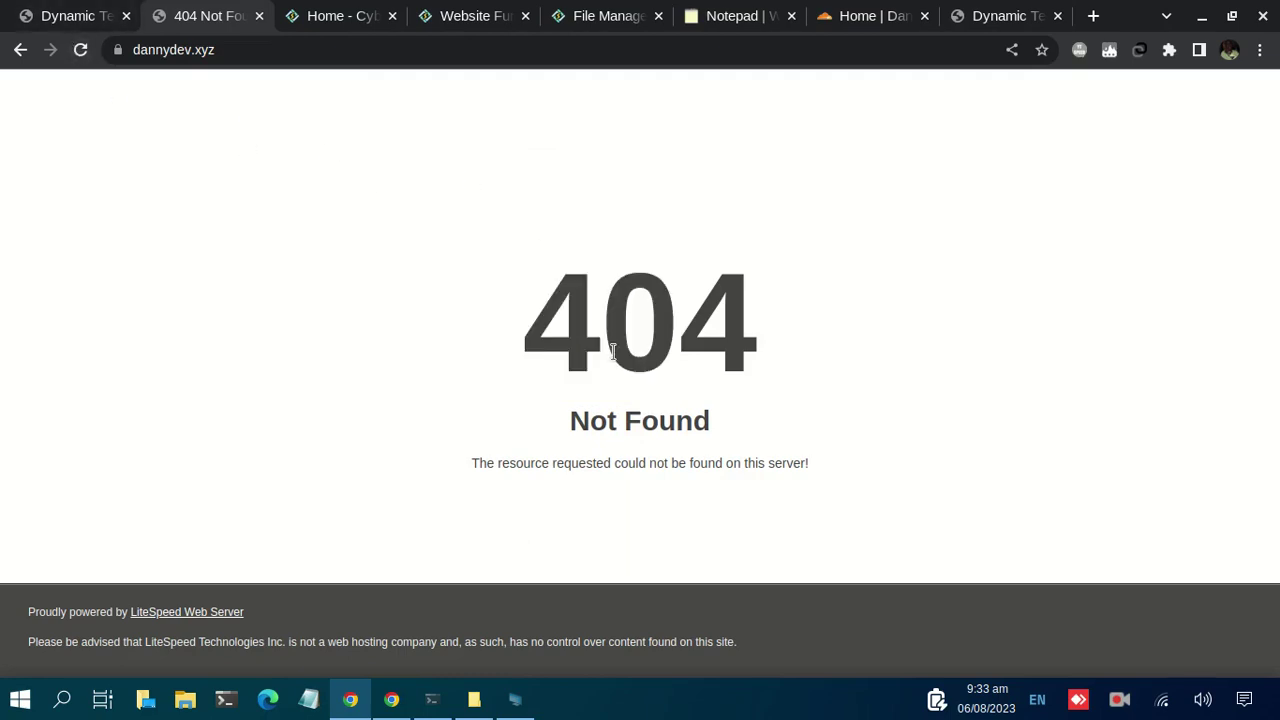
click(933, 22)
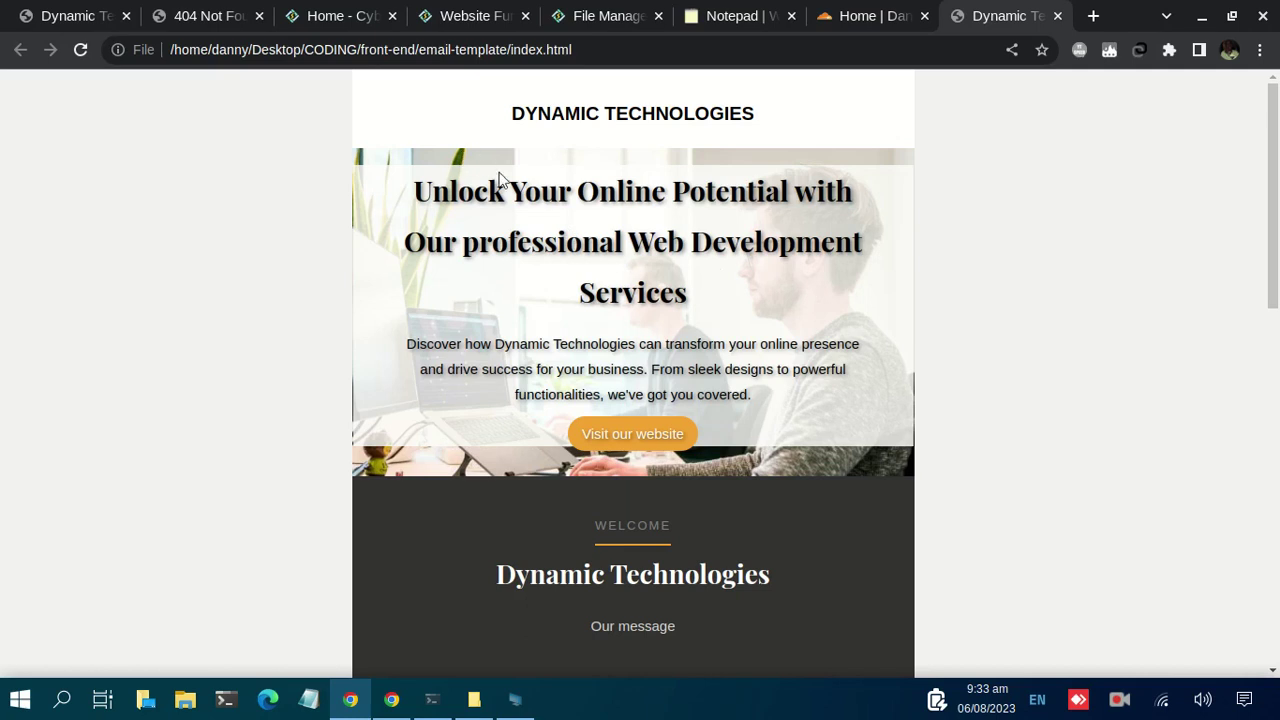
Open the public_html folder of dannydev.xyz in the file manager from the website list, and reload the live site.
click(445, 17)
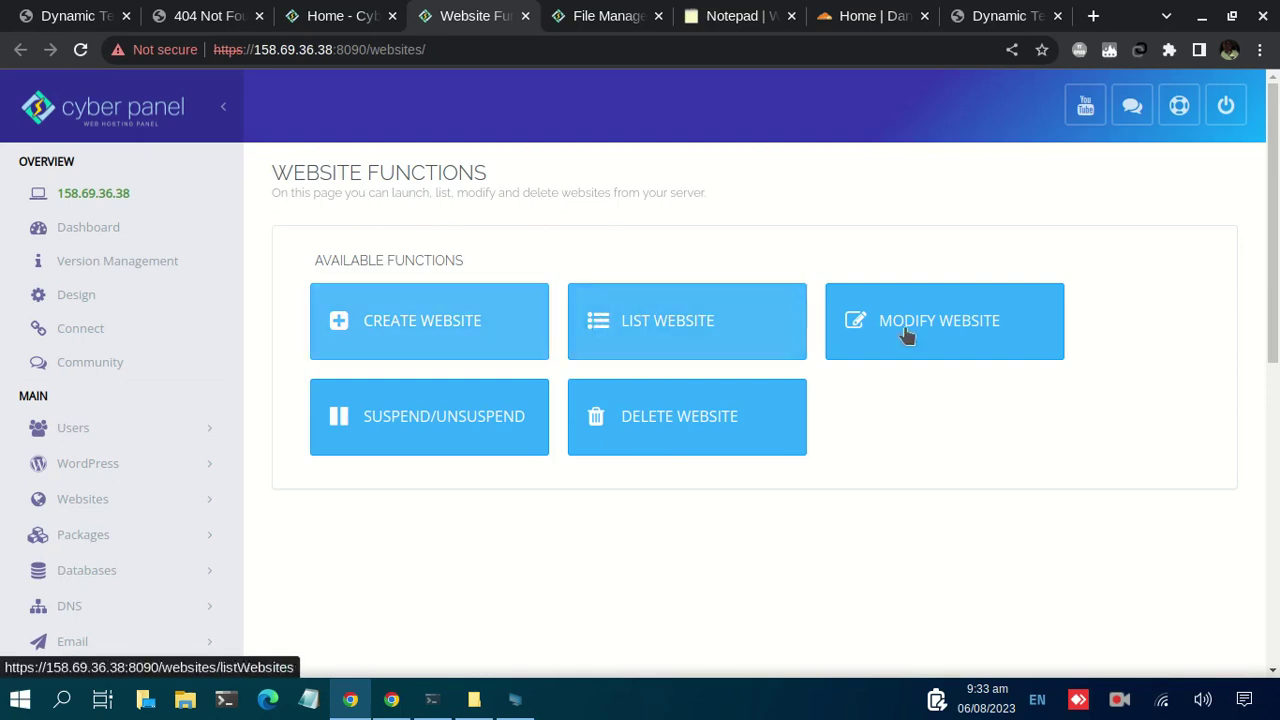
click(700, 324)
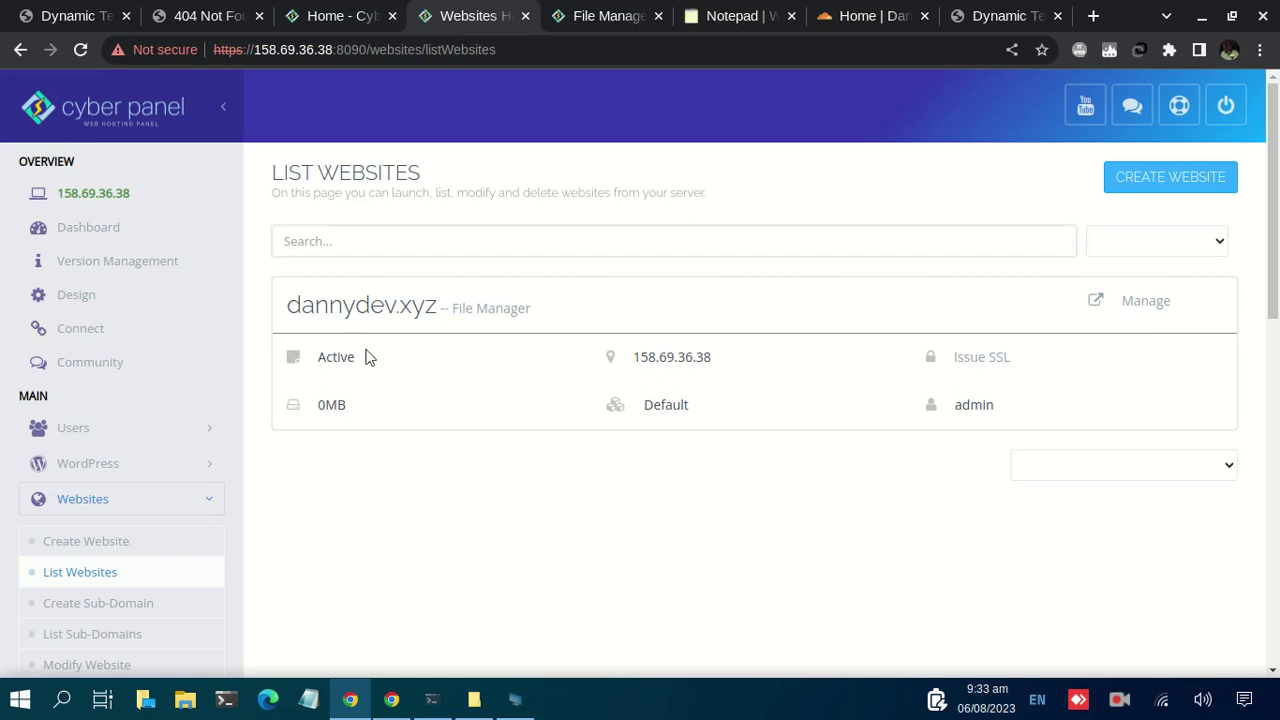
click(478, 312)
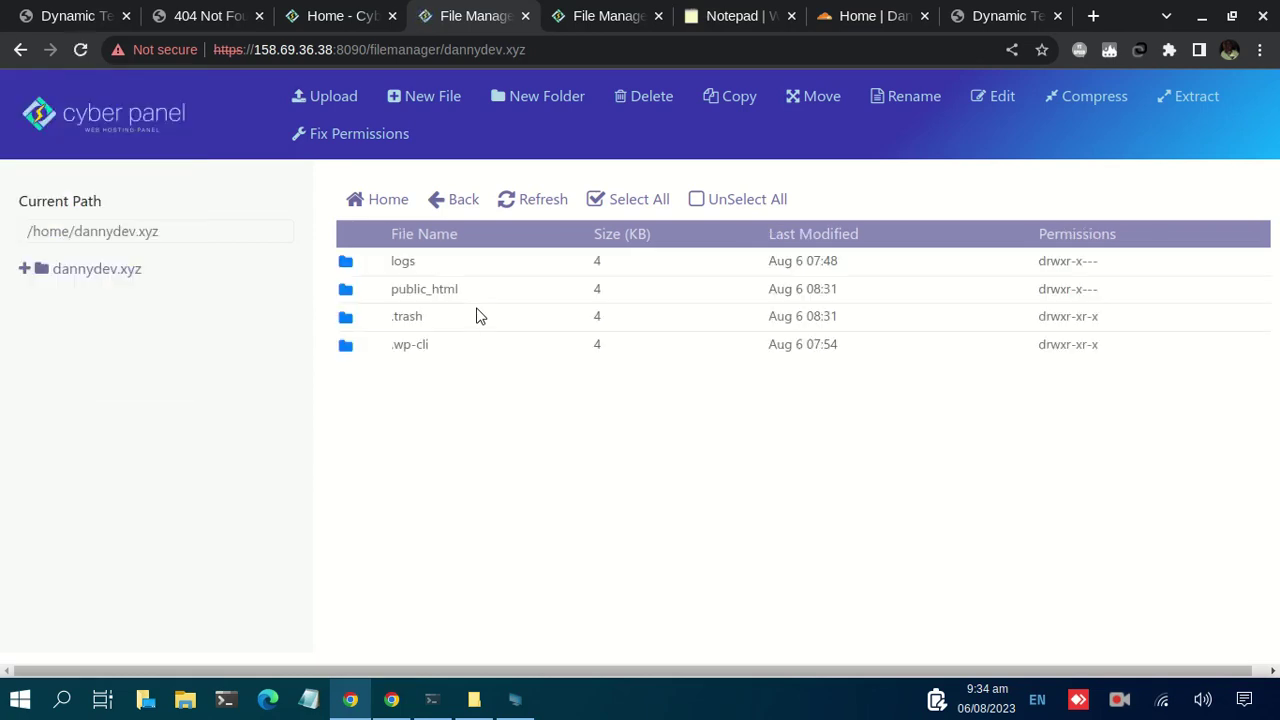
double_click(352, 295)
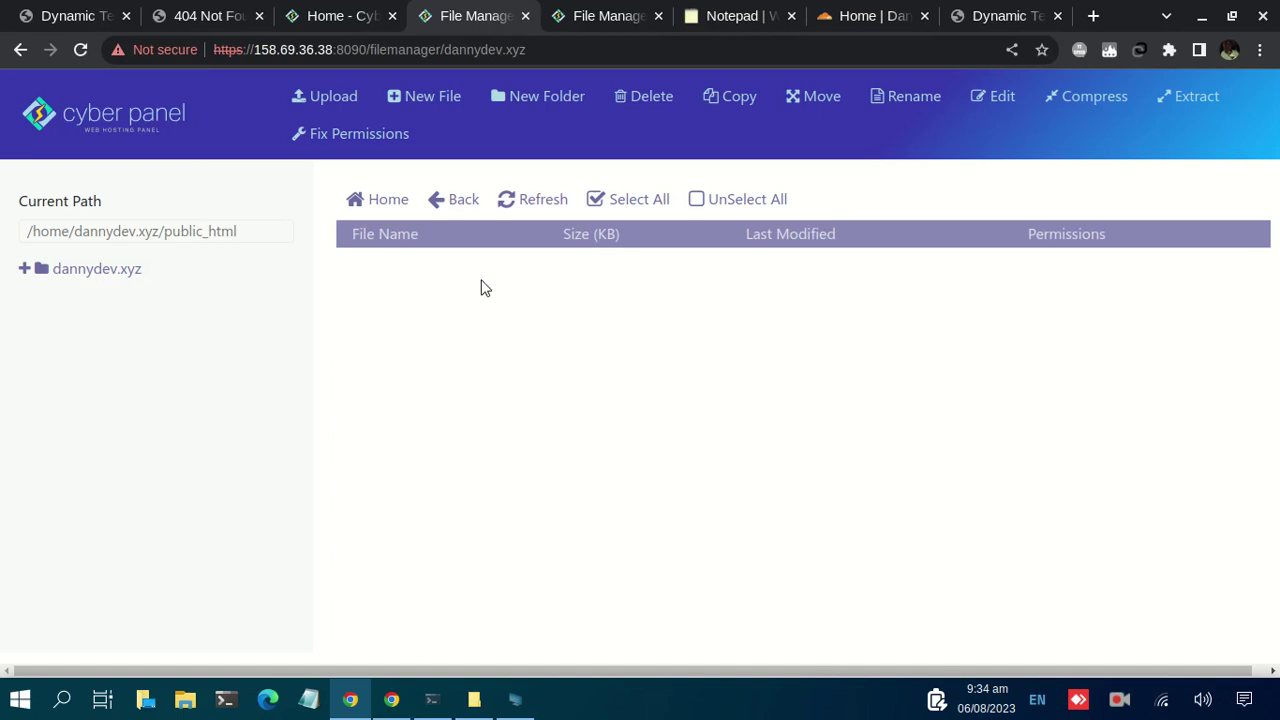
click(188, 24)
click(80, 49)
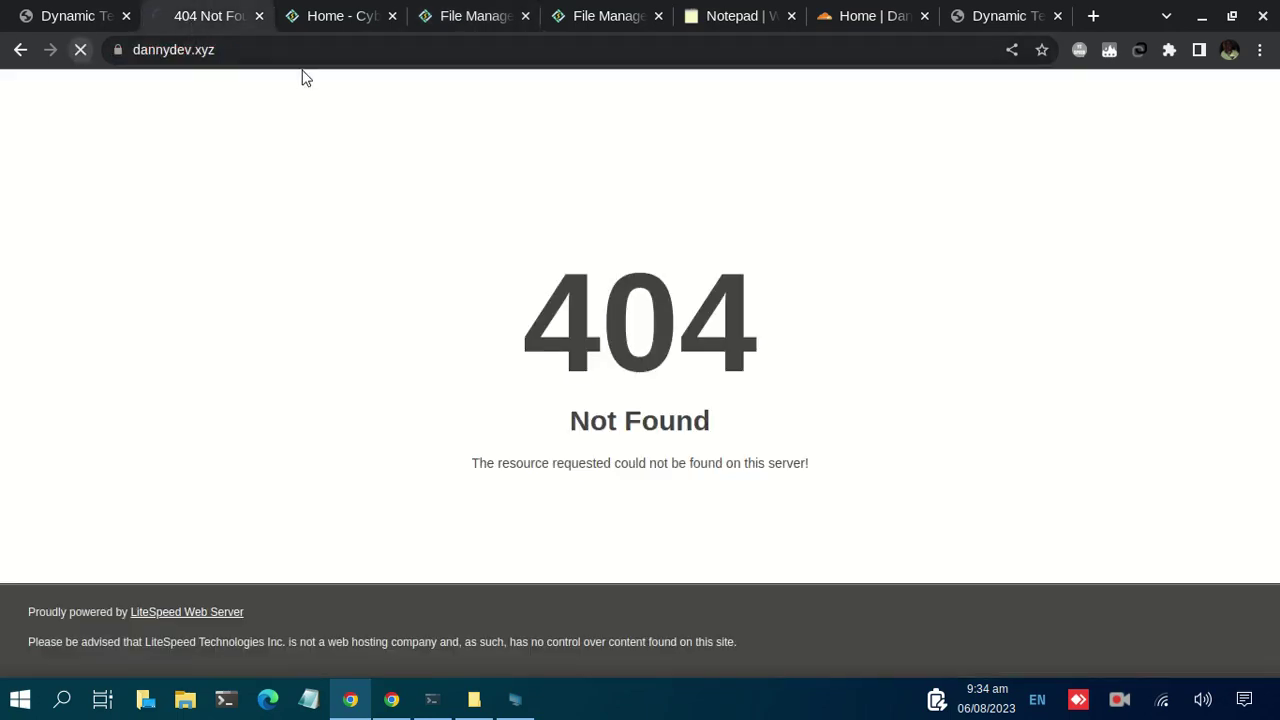
Upload email-template.zip from the recent files into the public_html folder of dannydev.xyz and close the upload dialog.
click(591, 17)
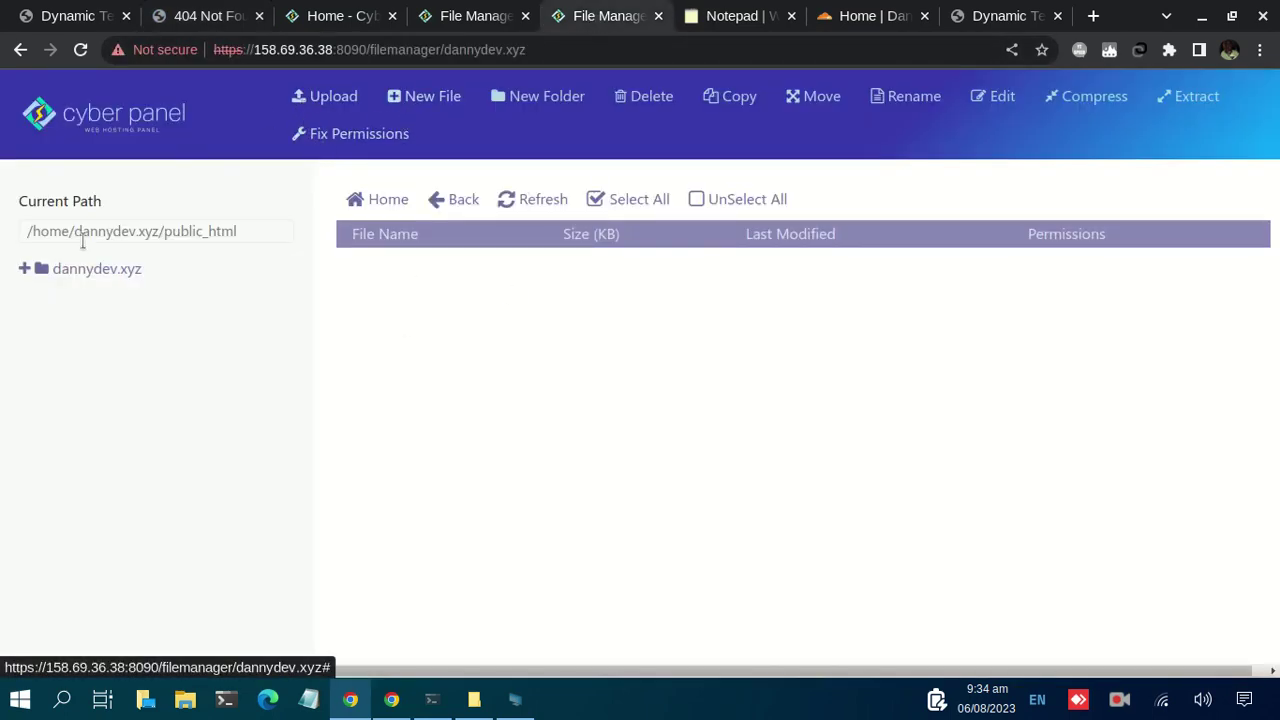
click(325, 97)
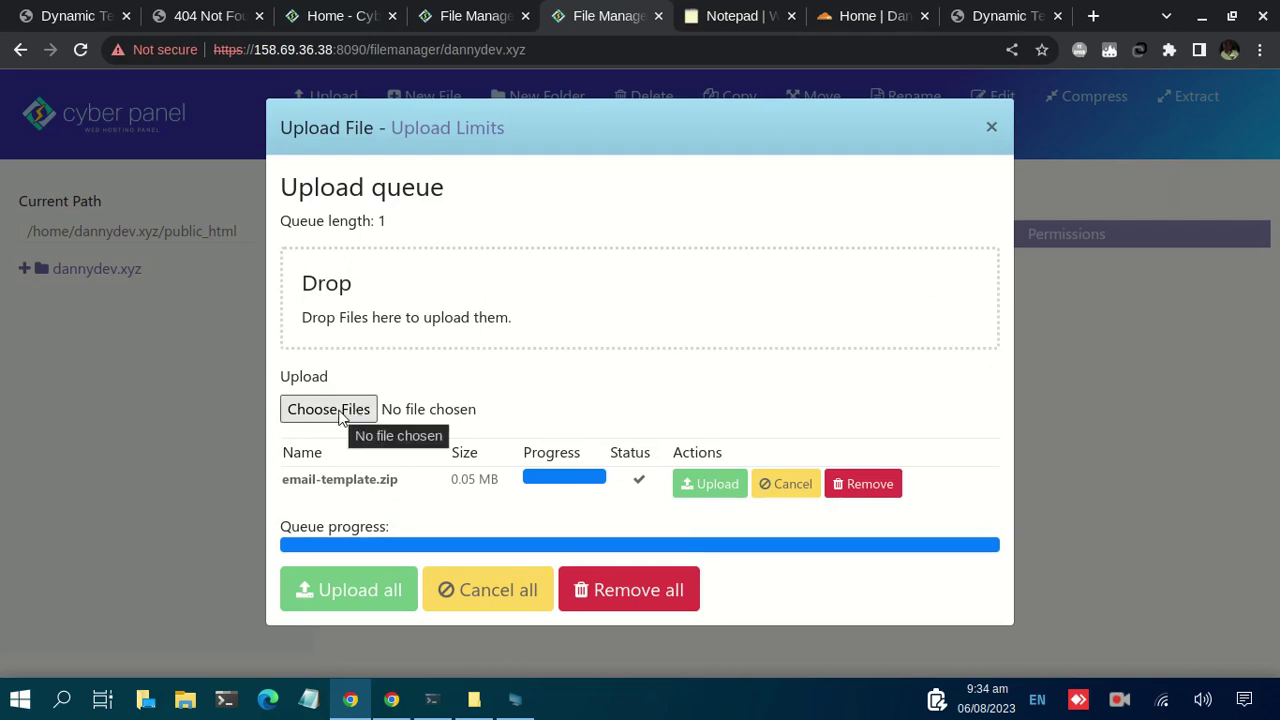
click(338, 410)
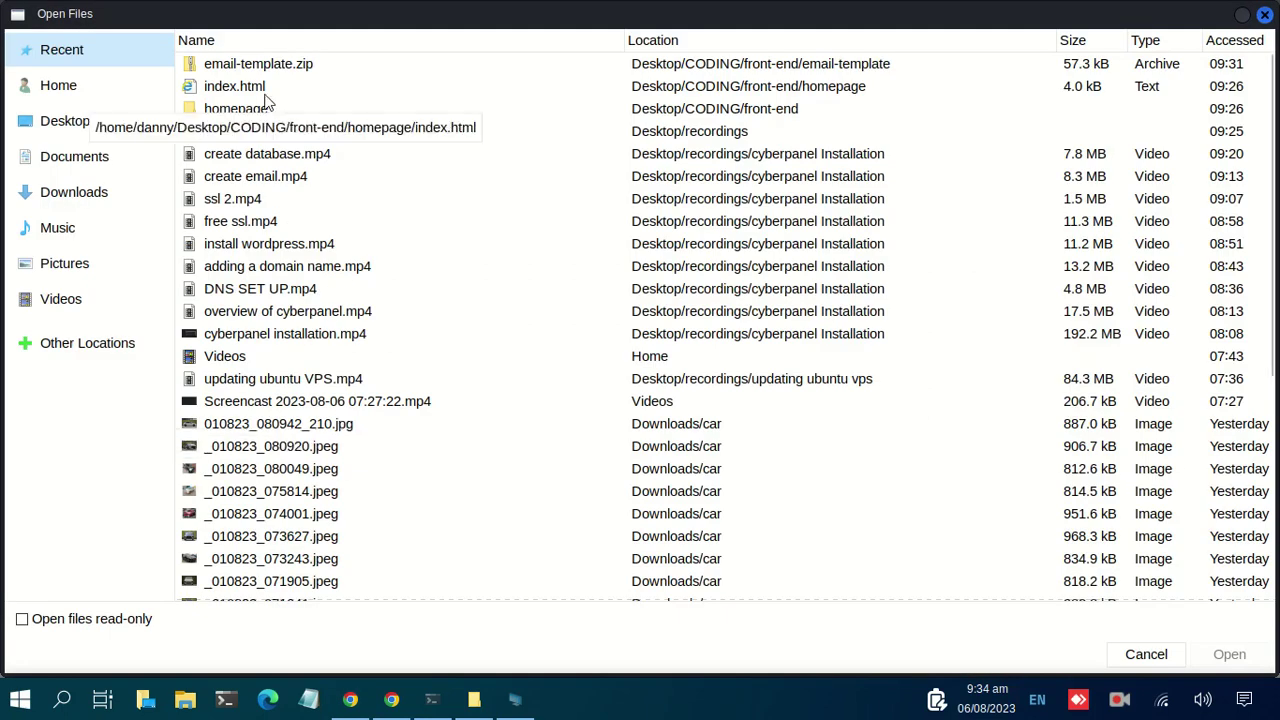
click(249, 66)
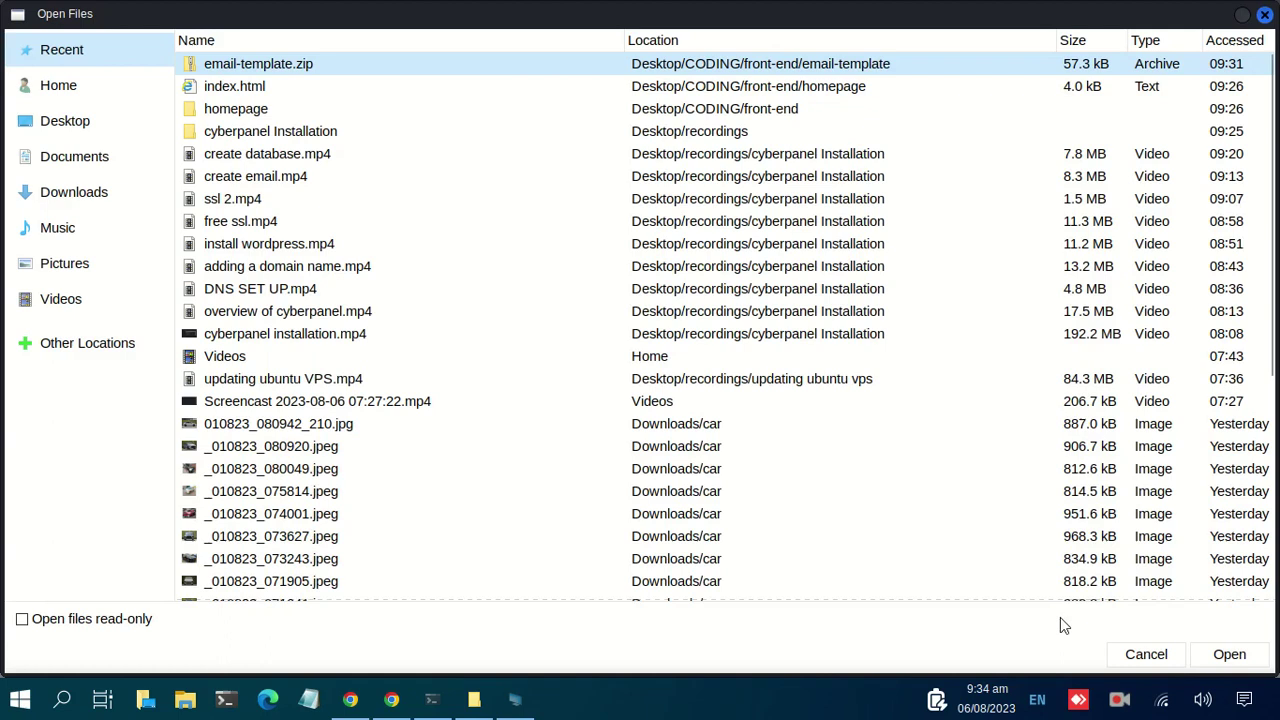
click(1229, 654)
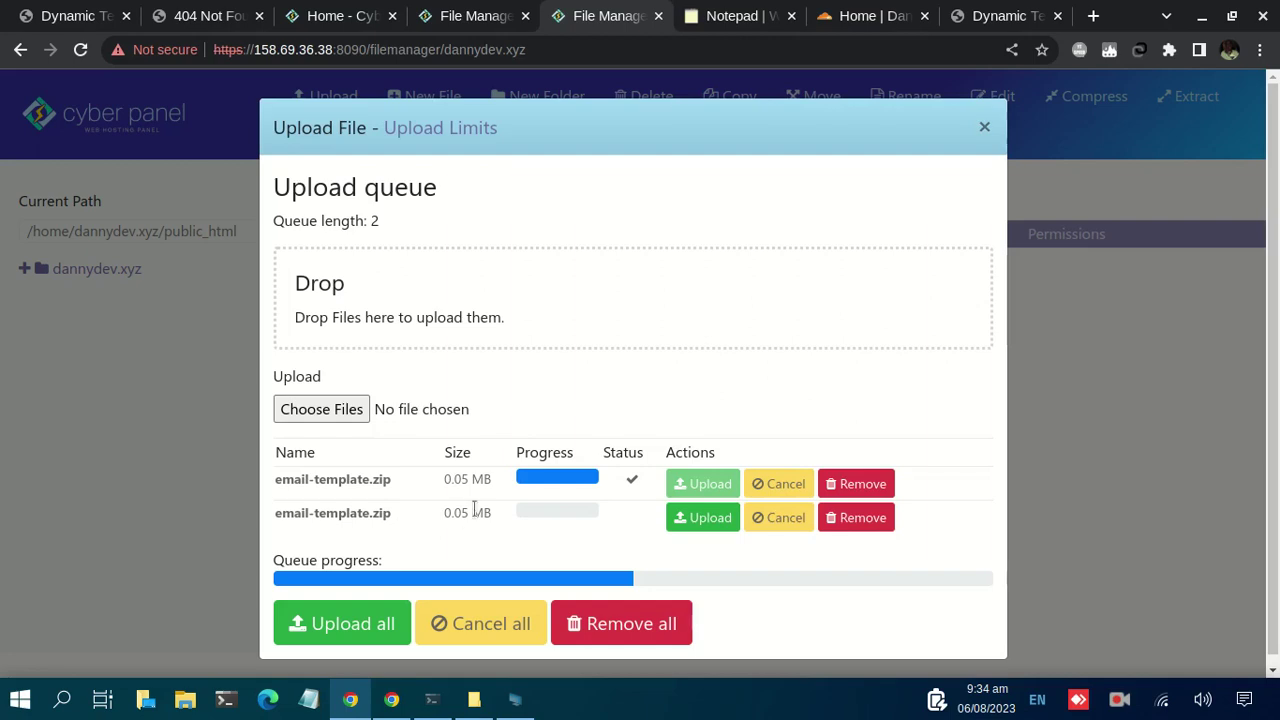
click(698, 528)
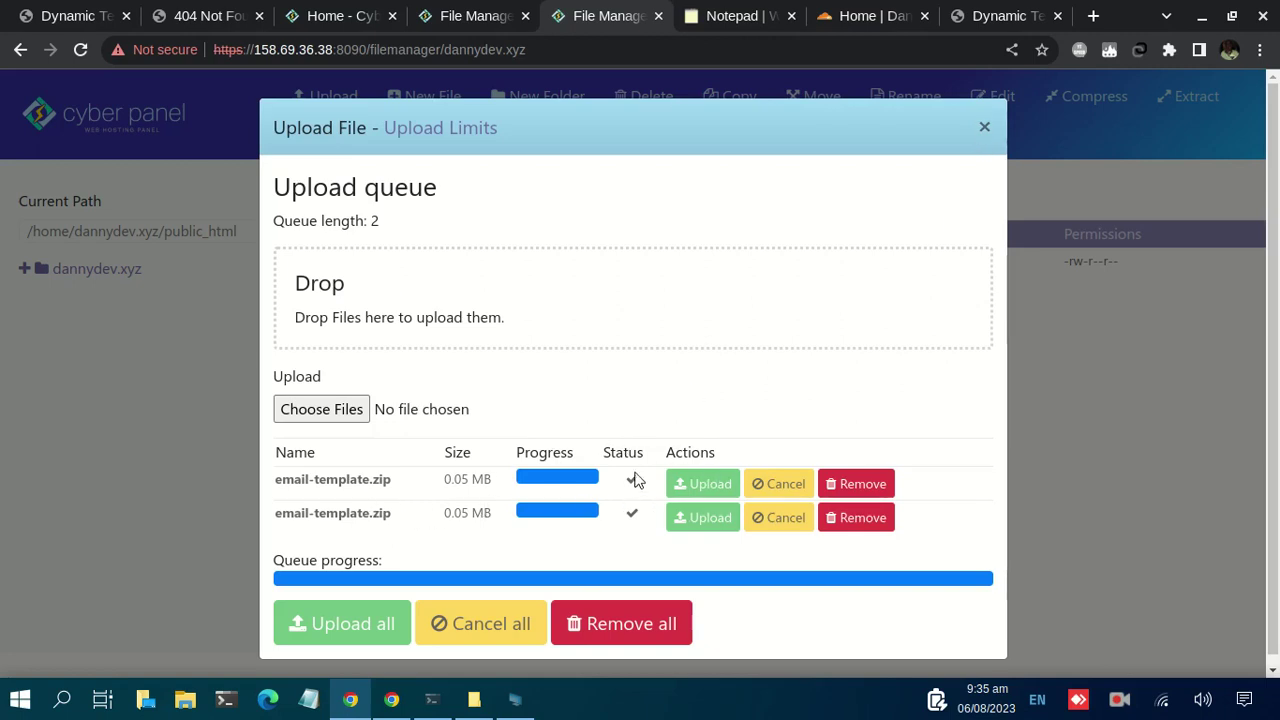
click(984, 128)
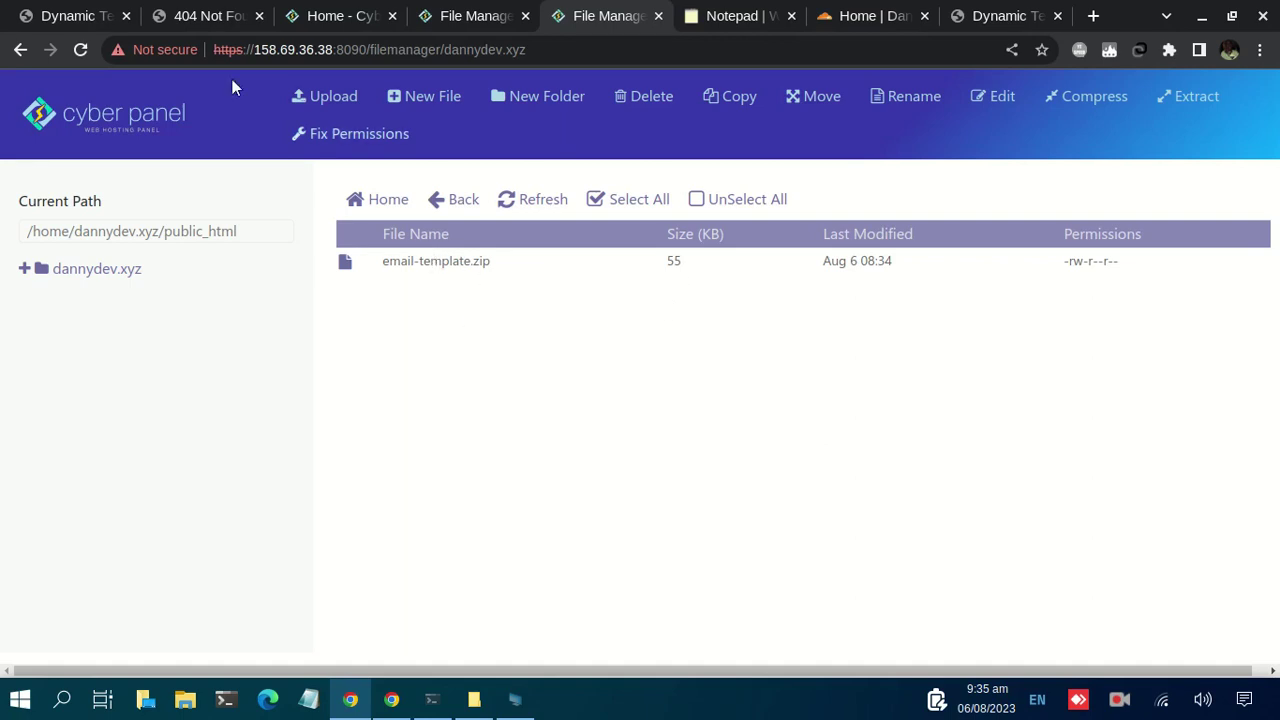
Check the dannydev.xyz page again with a reload, and close the duplicate file manager tab.
click(206, 15)
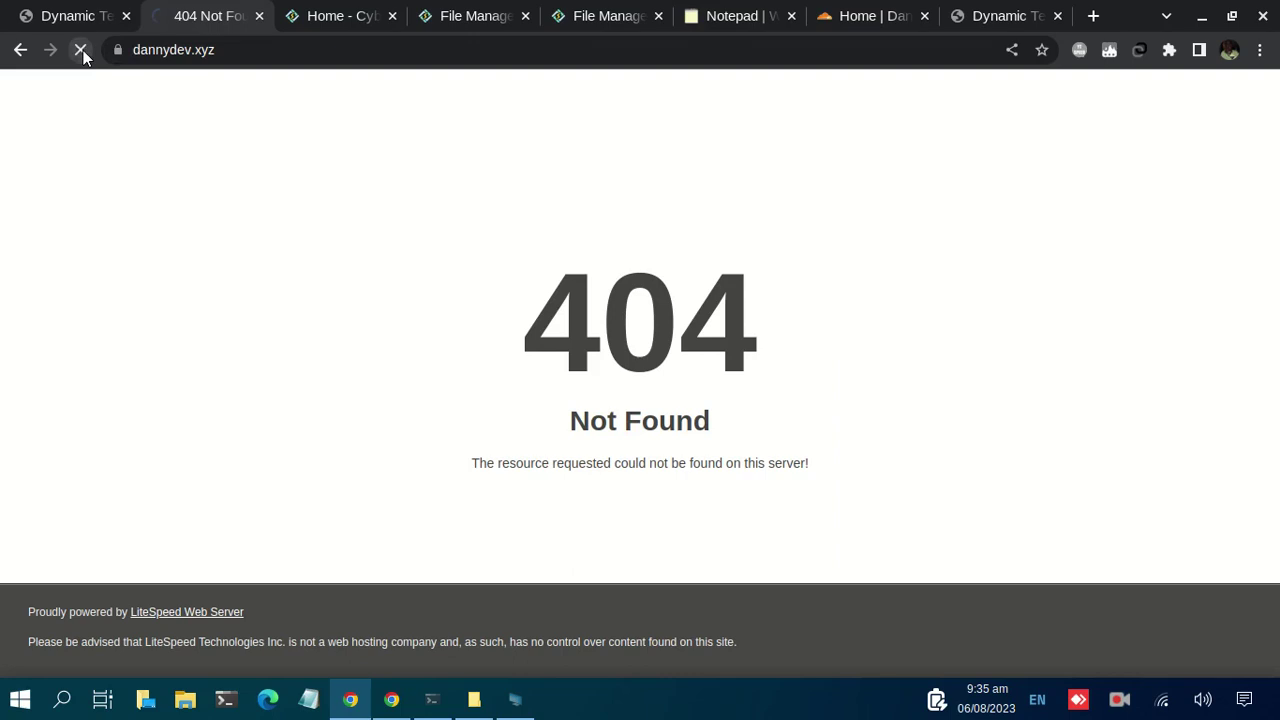
drag(543, 344, 742, 314)
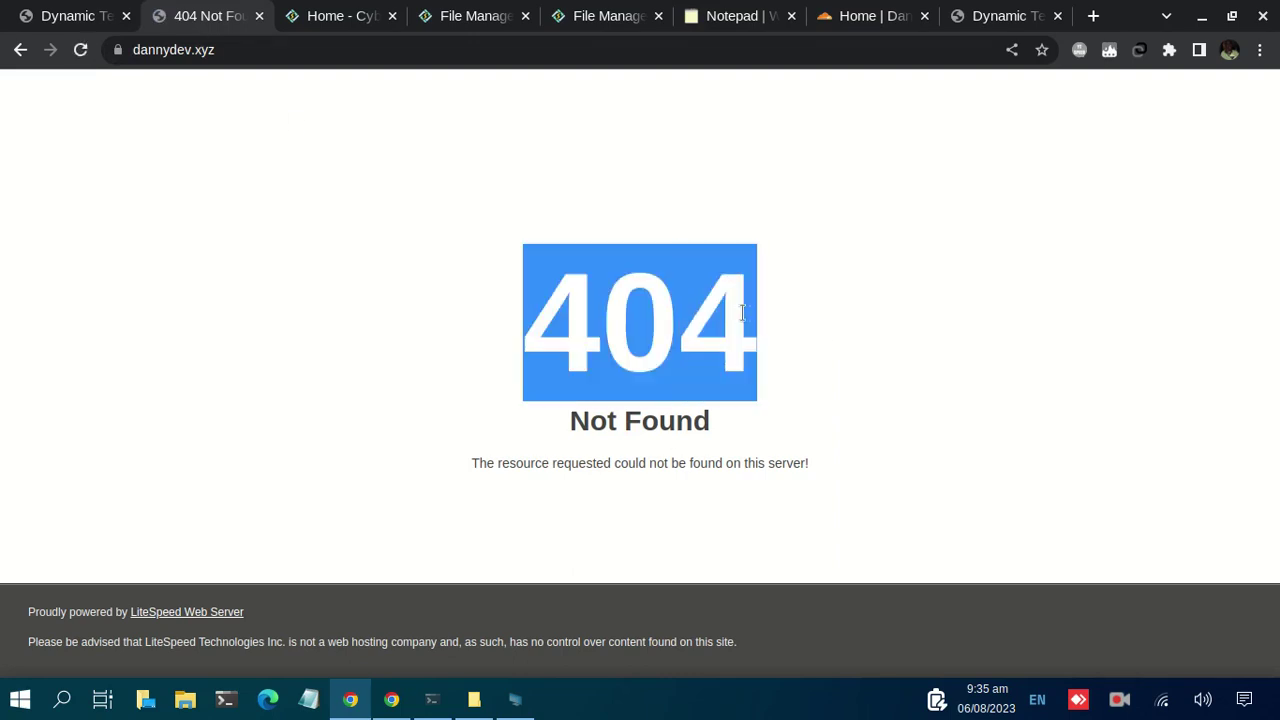
click(471, 16)
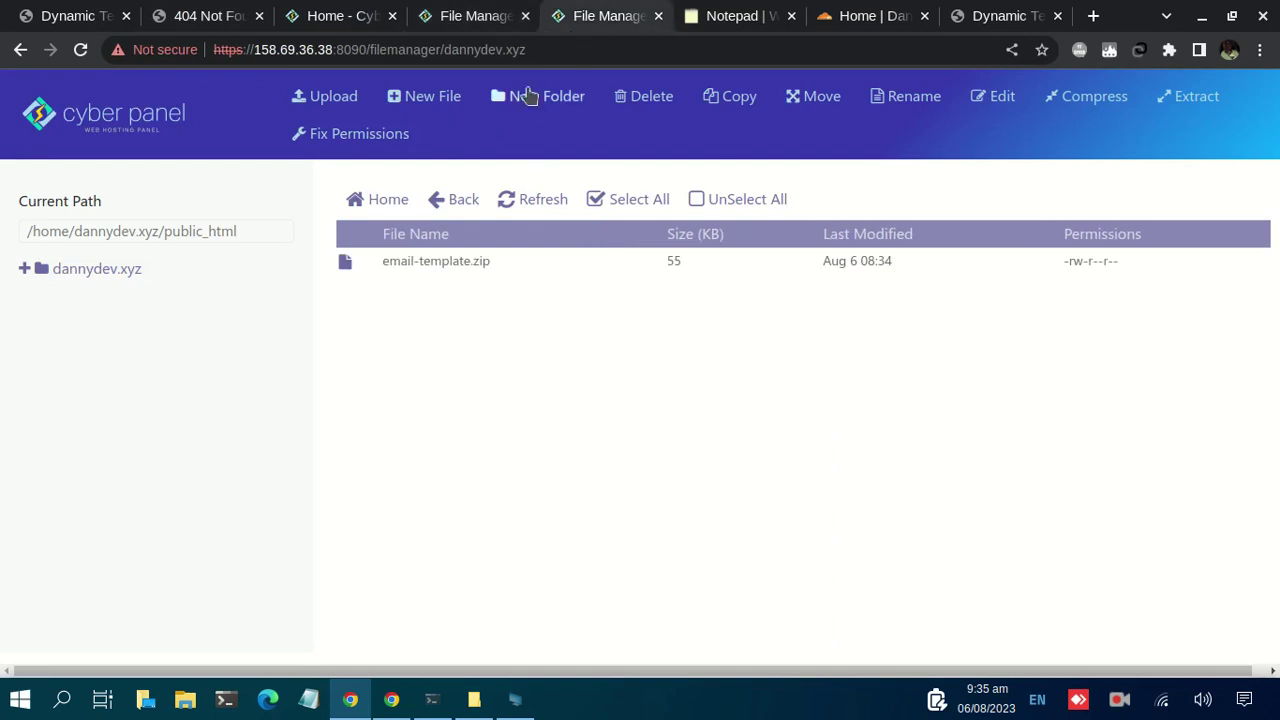
click(525, 16)
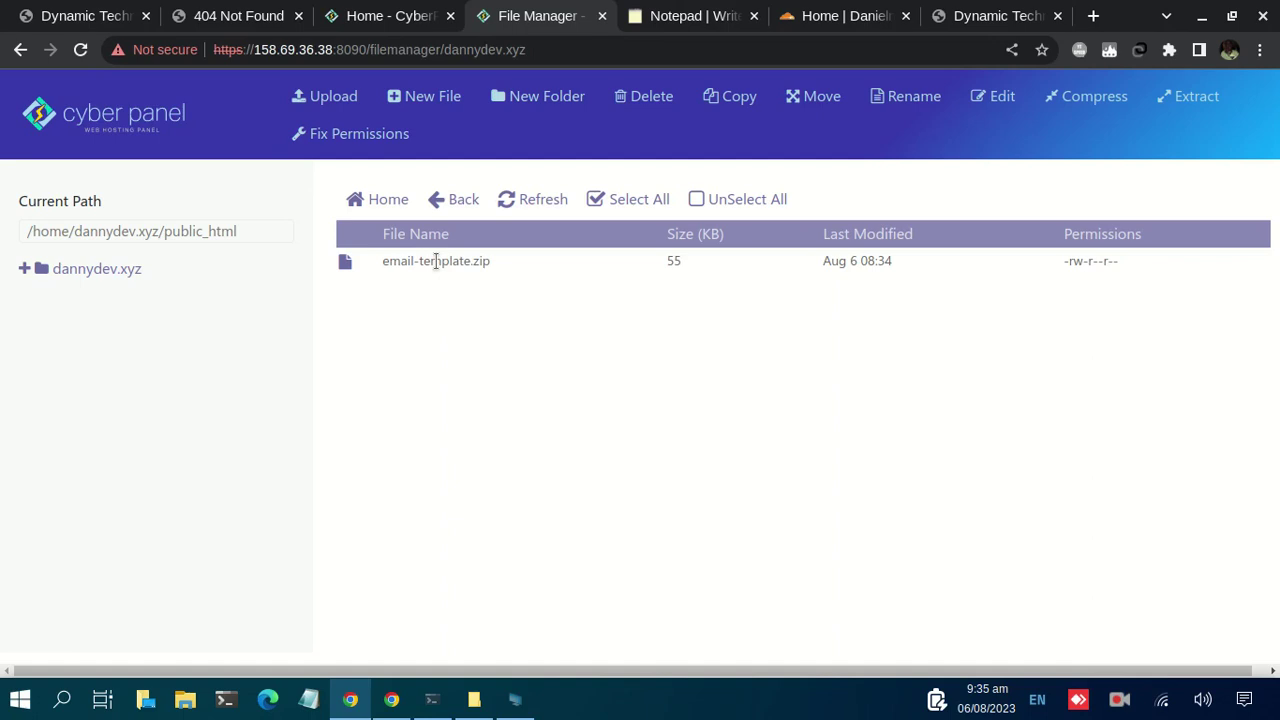
Extract email-template.zip into /home/dannydev.xyz/public_html.
right_click(436, 261)
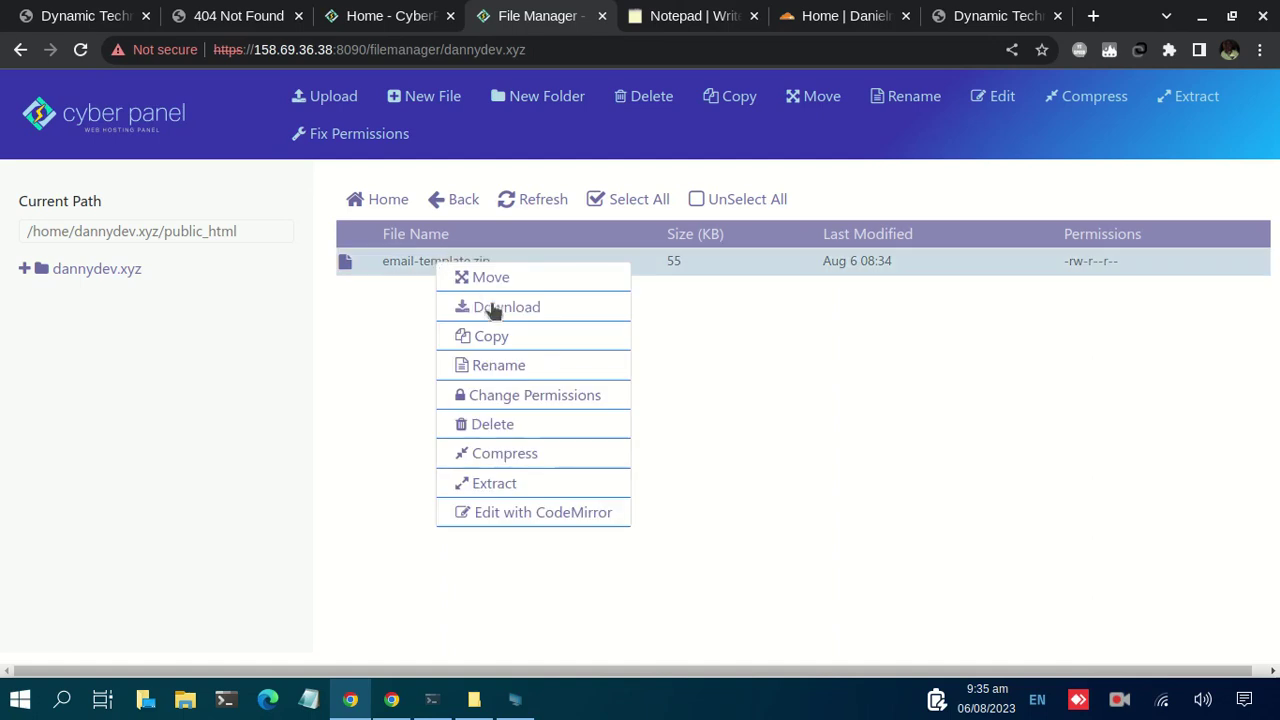
click(509, 487)
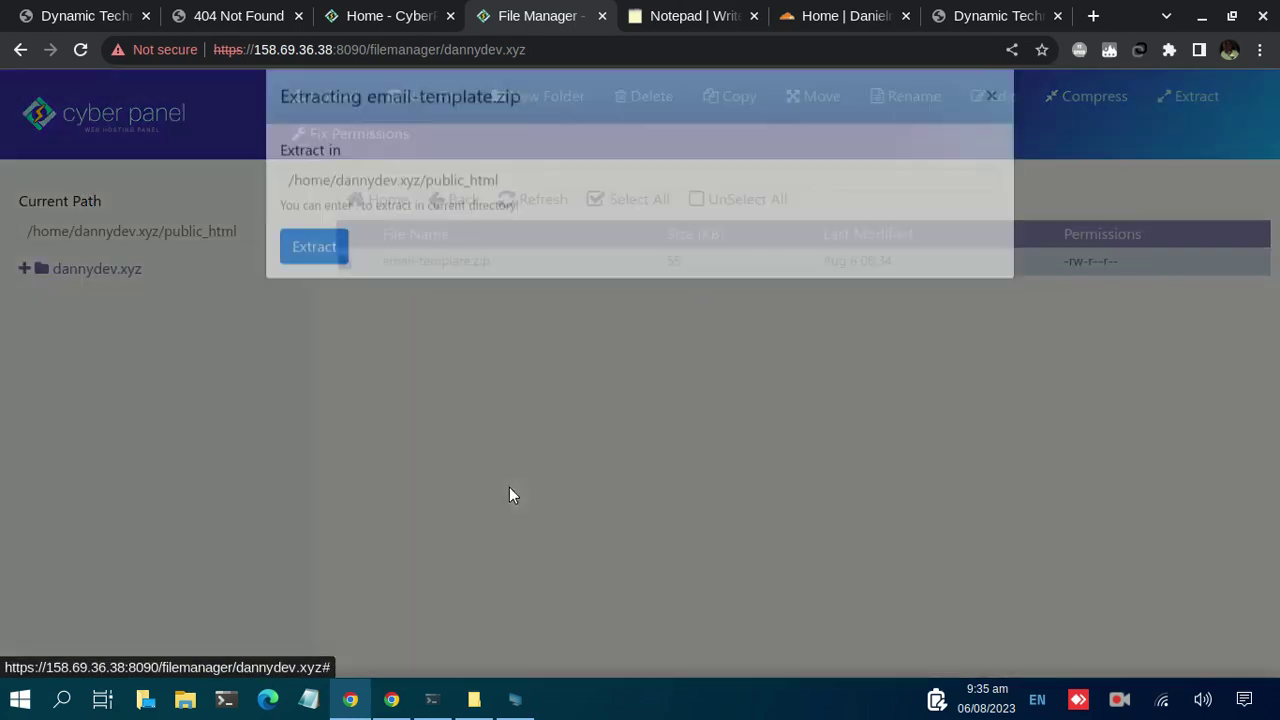
click(322, 283)
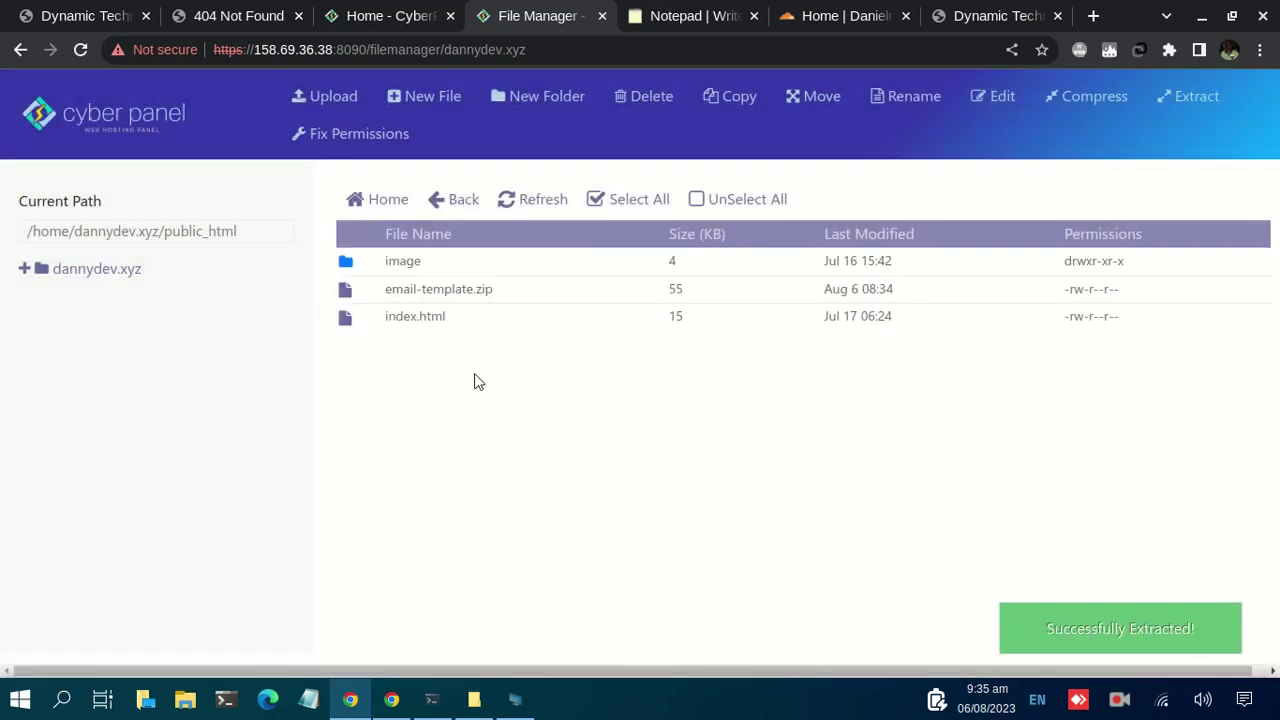
Reload the dannydev.xyz site and look through the published page down to its footer.
click(224, 15)
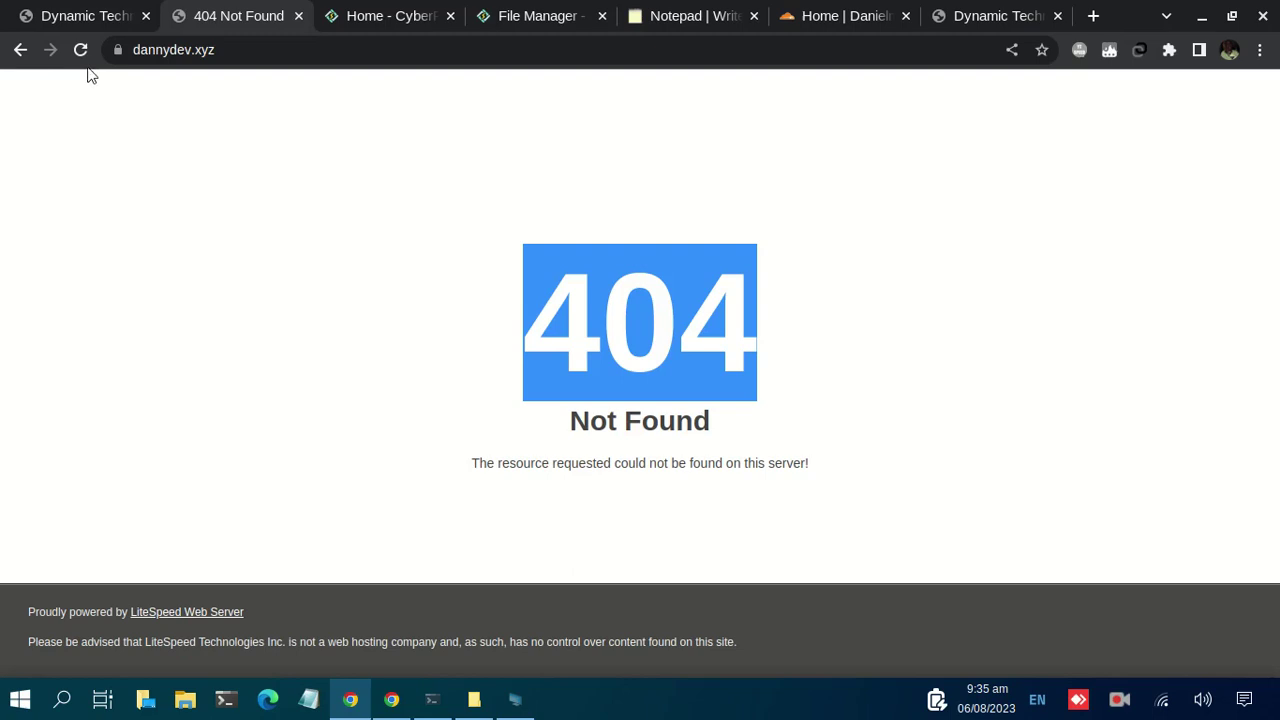
click(82, 51)
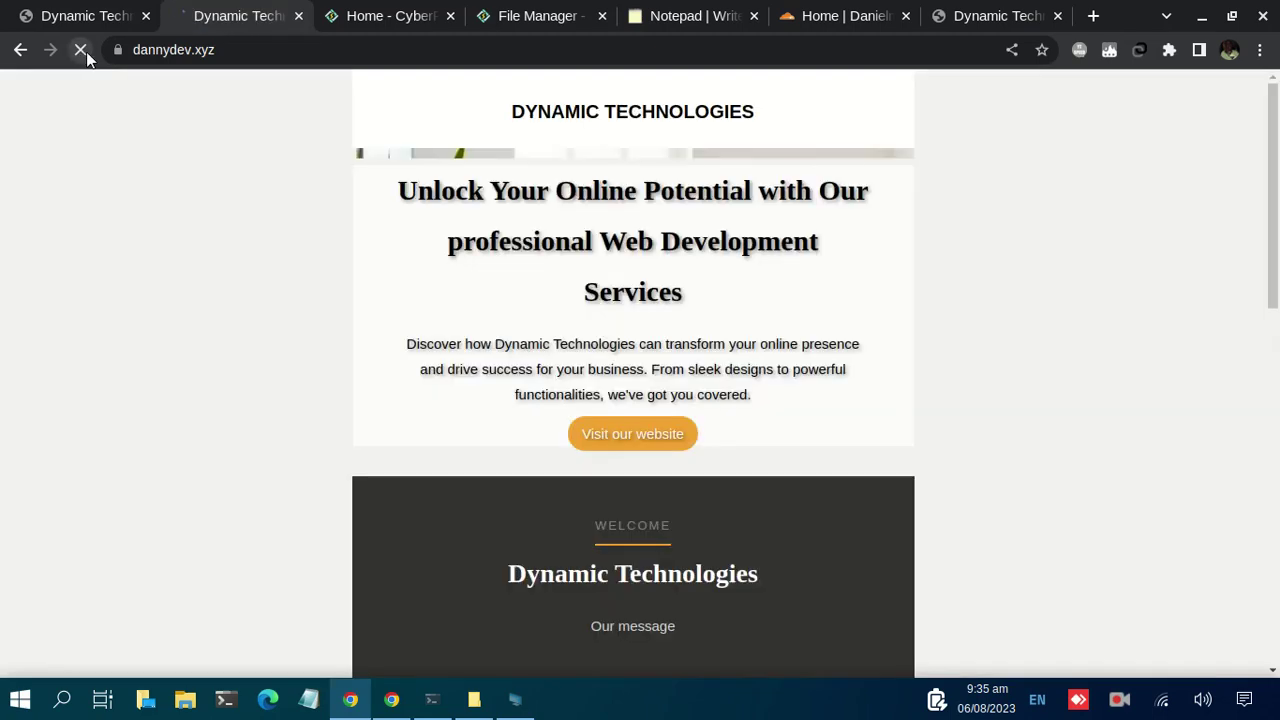
scroll(556, 234, down, 2)
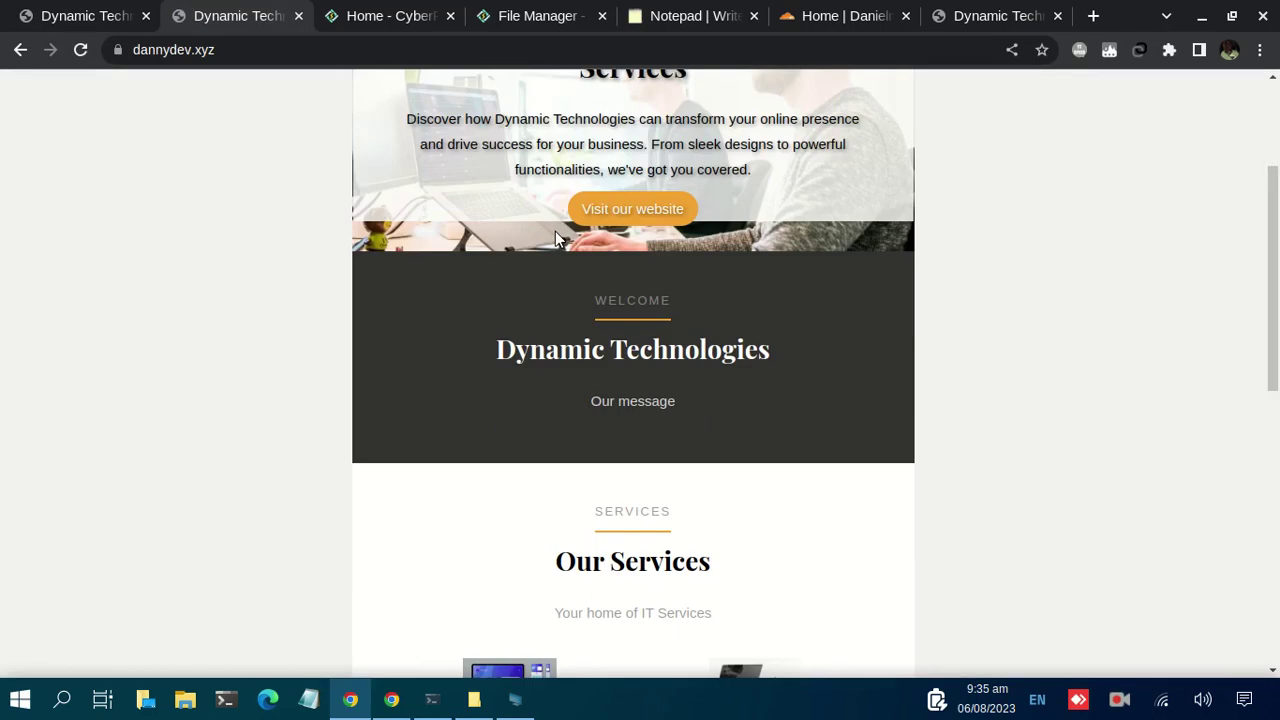
scroll(557, 237, down, 4)
scroll(557, 237, down, 3)
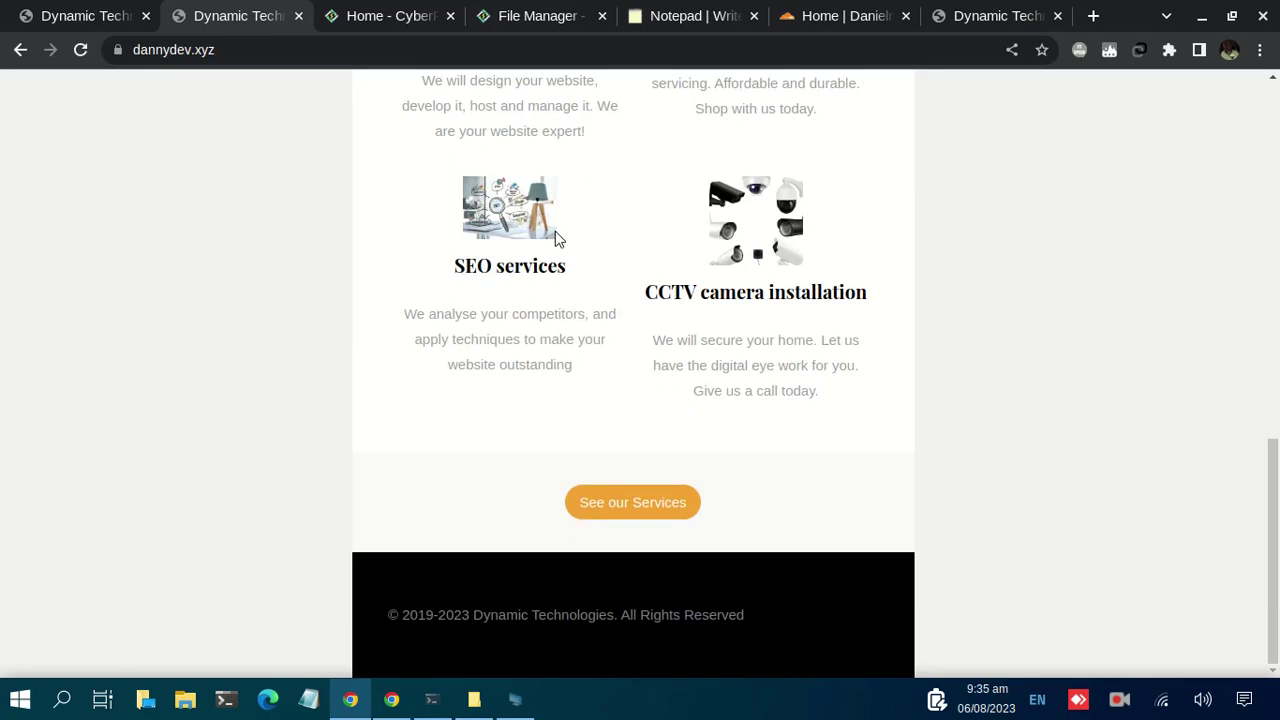
Compare the published dannydev.xyz page with the local email-template/index.html page.
scroll(557, 237, up, 10)
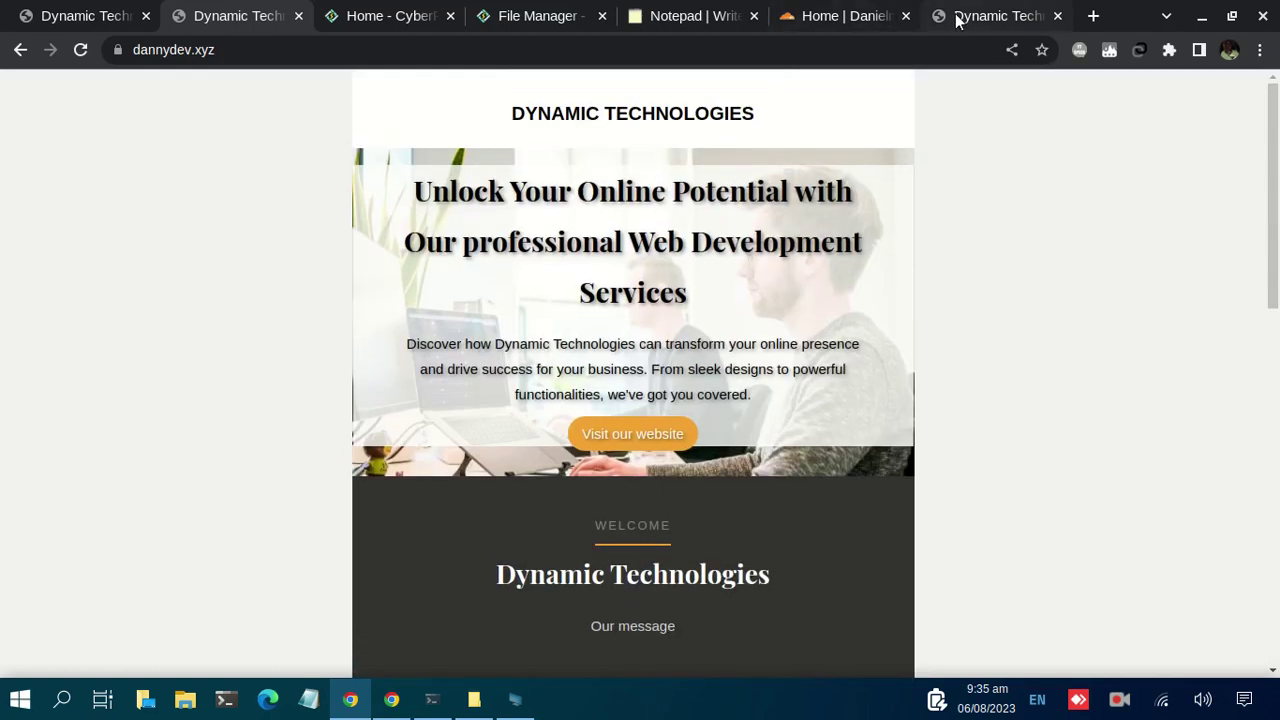
click(956, 20)
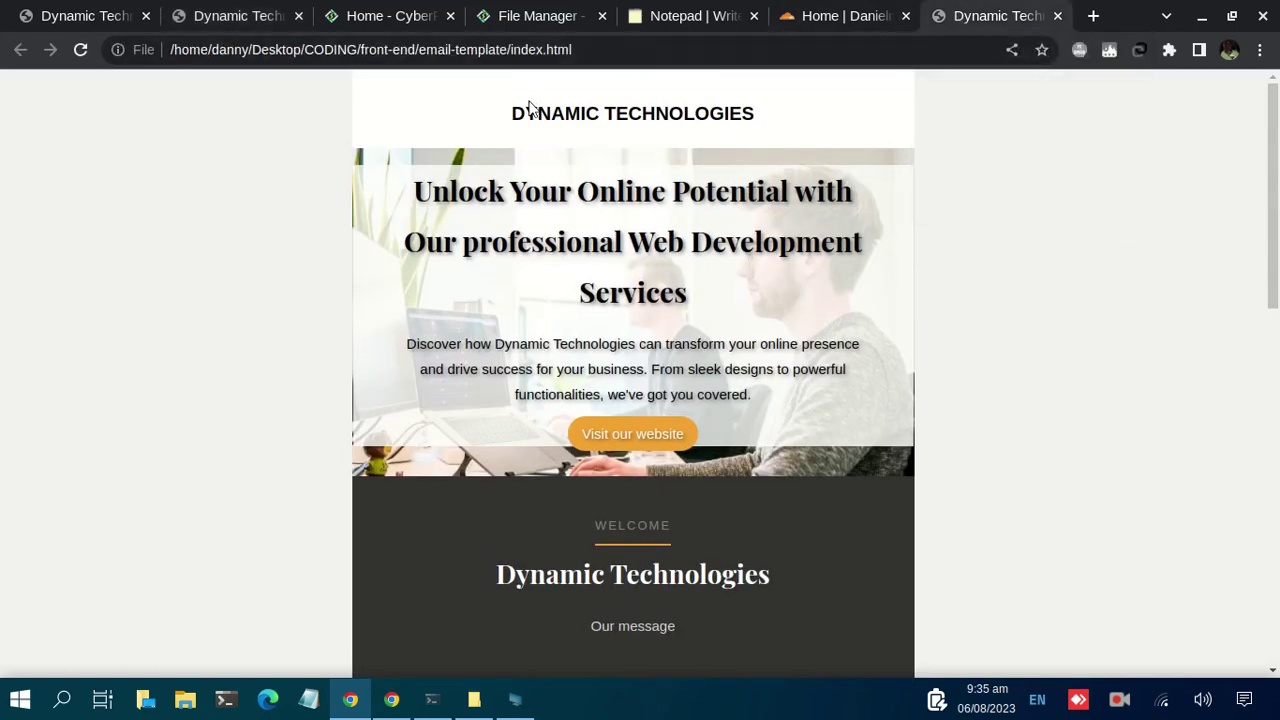
drag(503, 129, 778, 120)
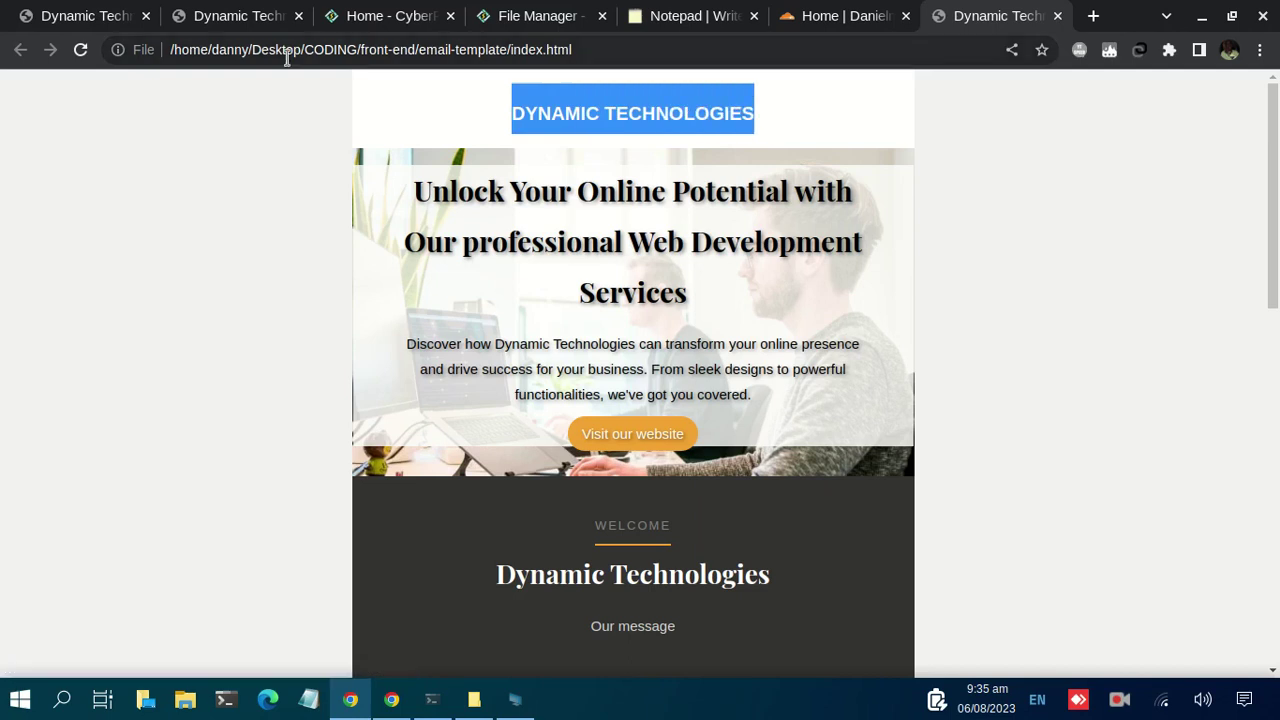
click(222, 17)
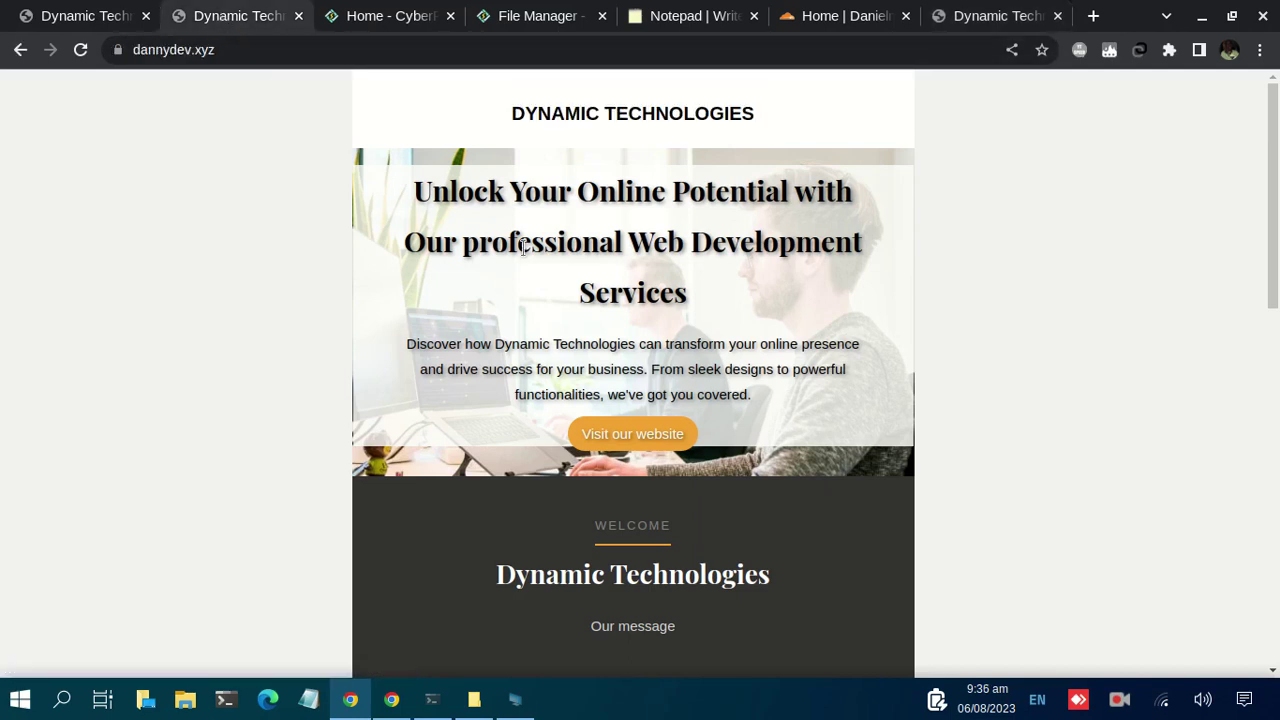
scroll(457, 286, down, 2)
scroll(477, 270, up, 2)
Create a folder named new inside public_html in the file manager.
click(510, 18)
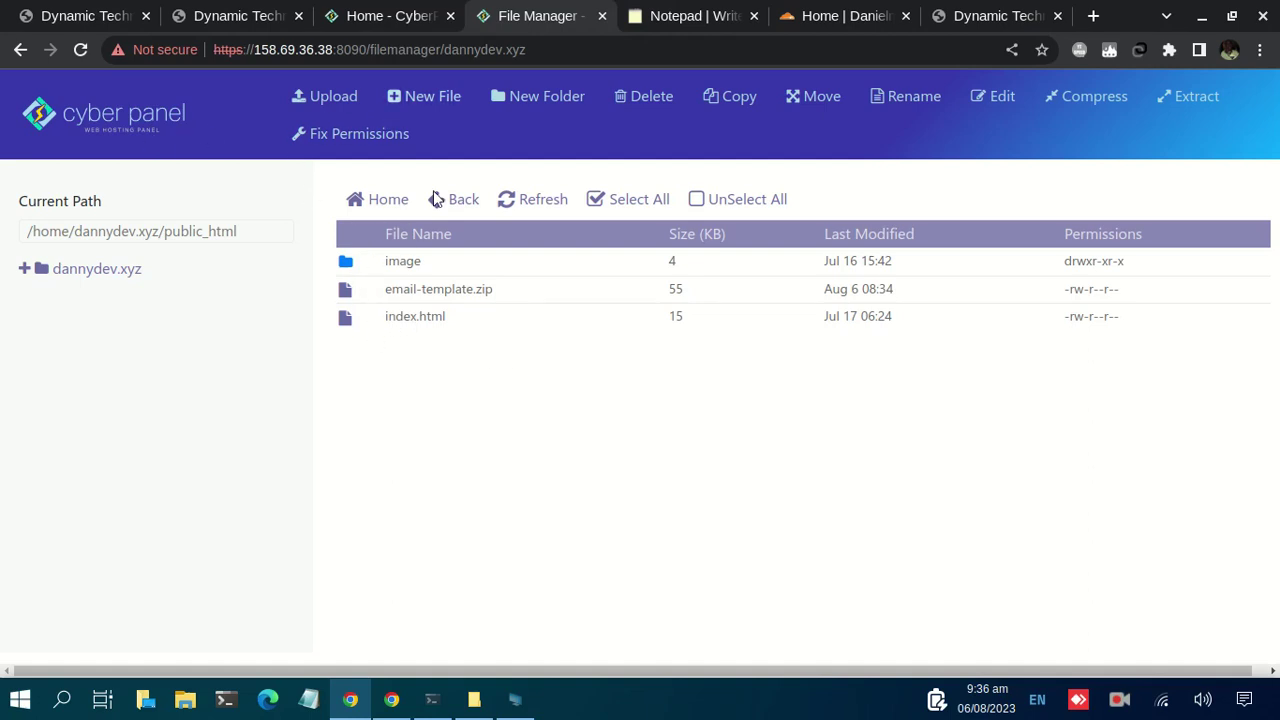
click(520, 100)
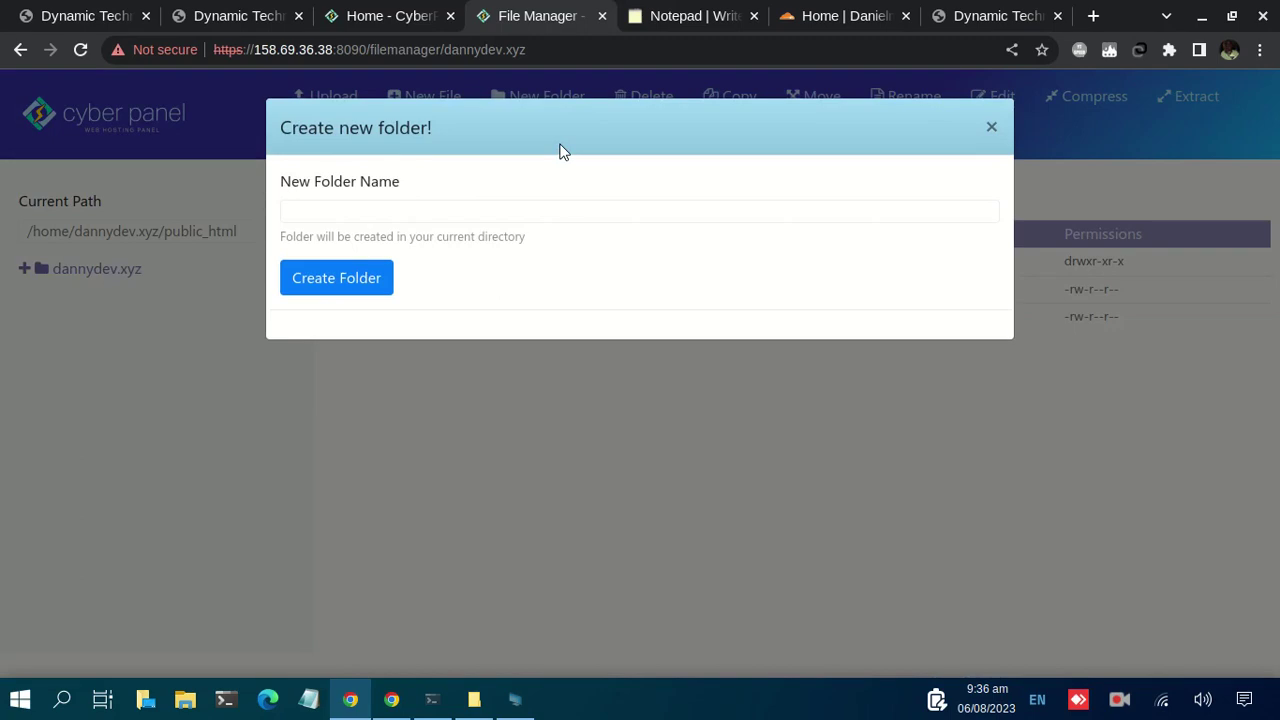
click(428, 212)
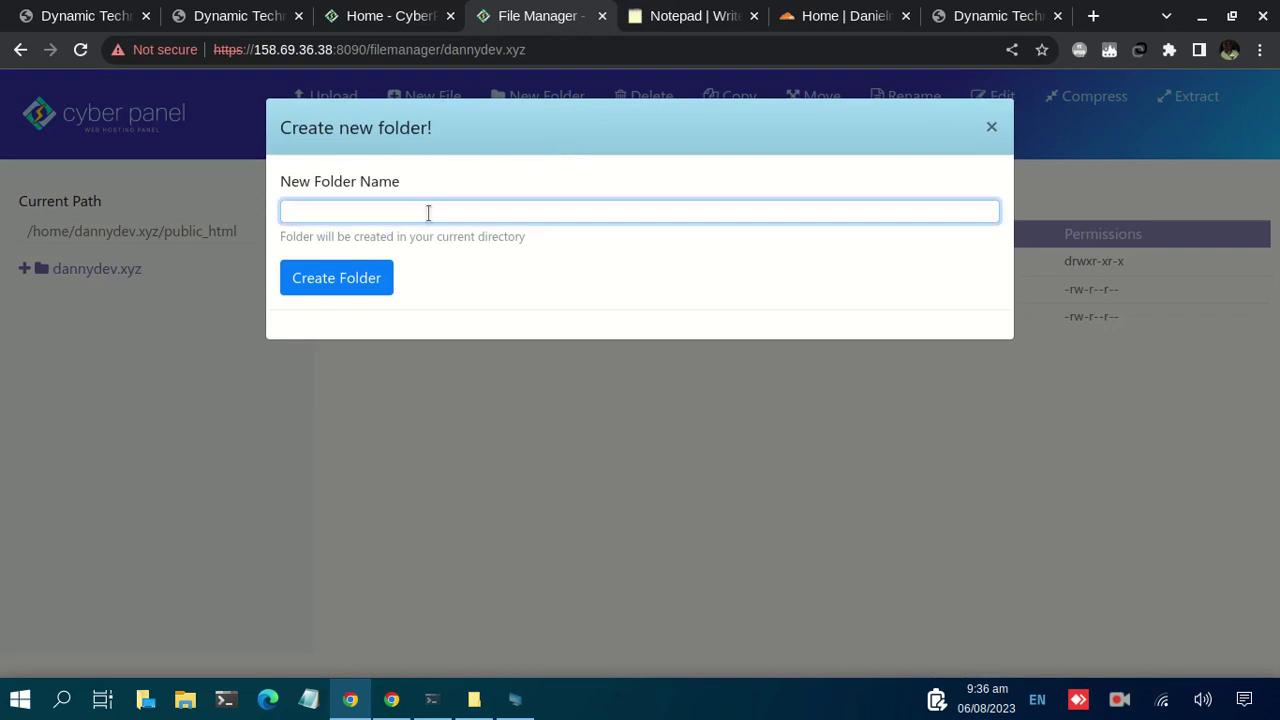
text(new)
click(362, 288)
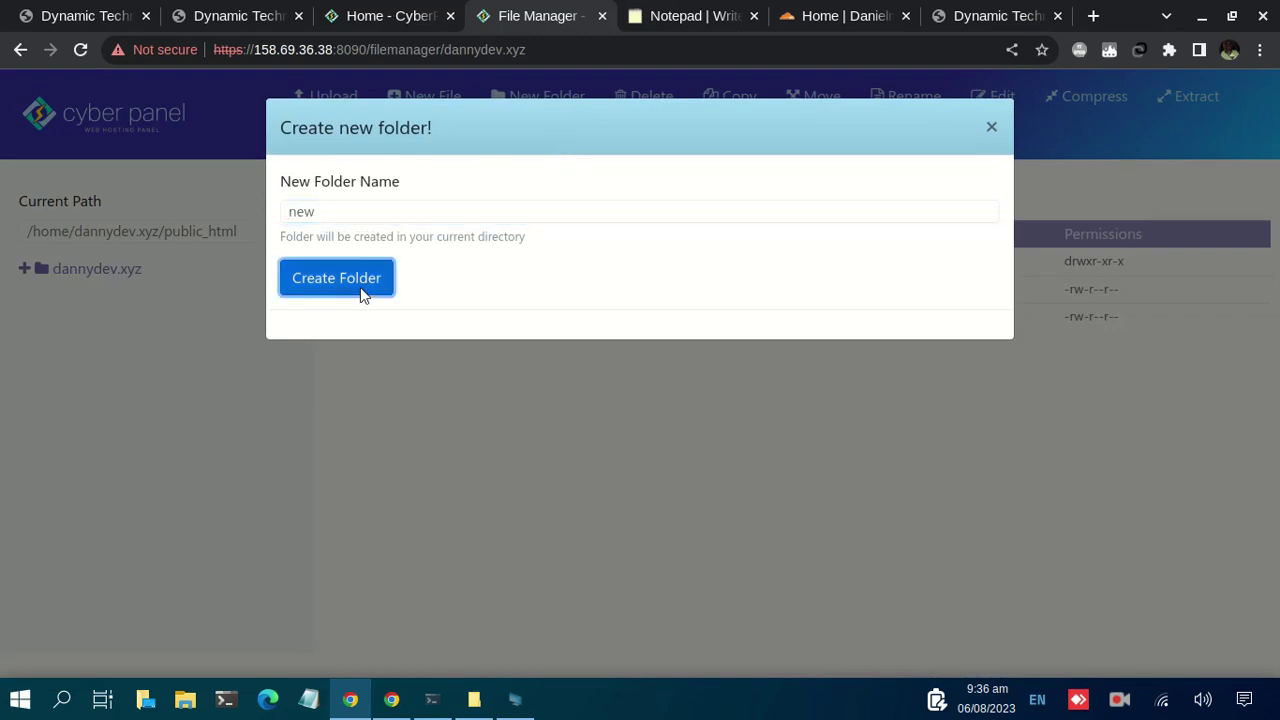
Move index.html and the image folder into /home/dannydev.xyz/public_html/new and open that folder.
click(345, 347)
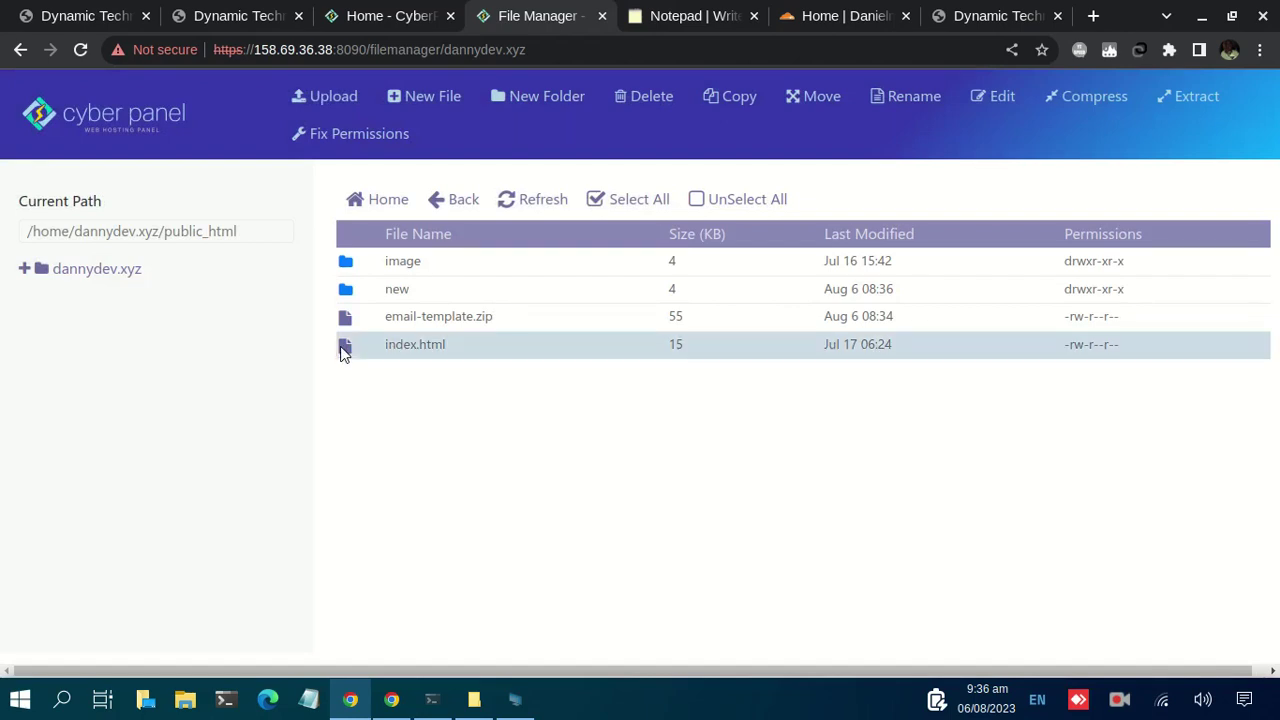
click(375, 266)
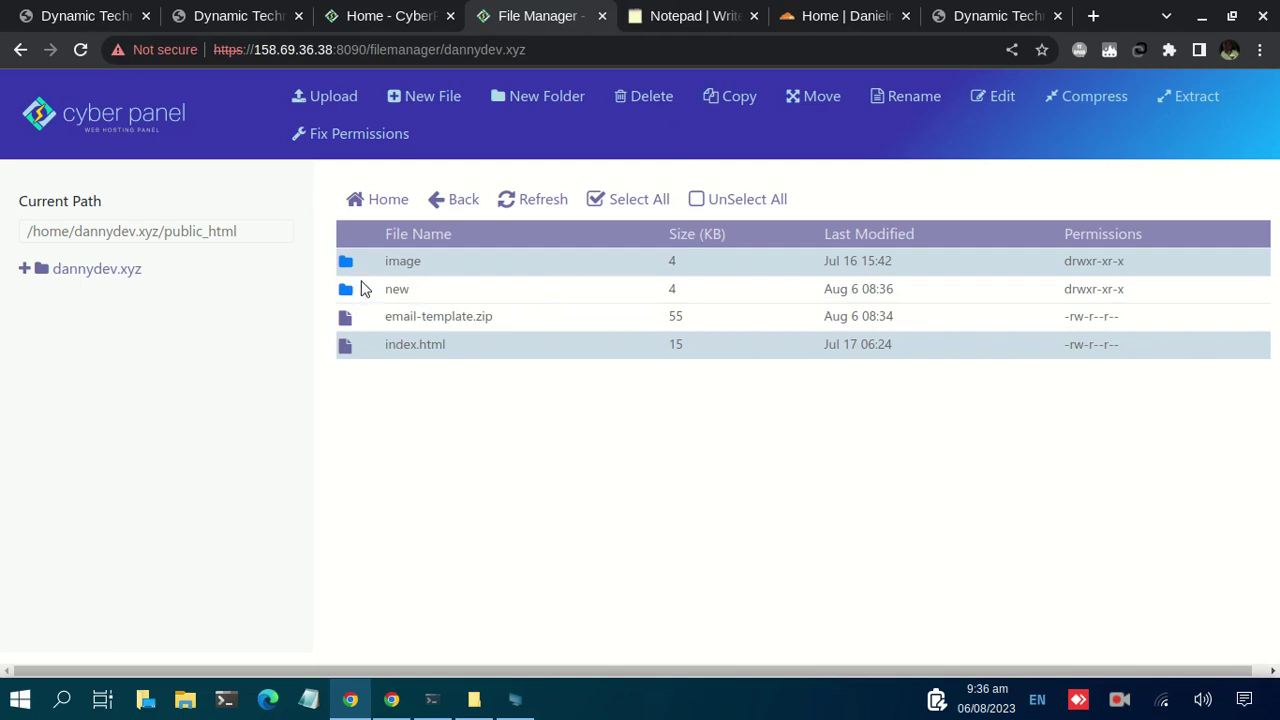
click(801, 105)
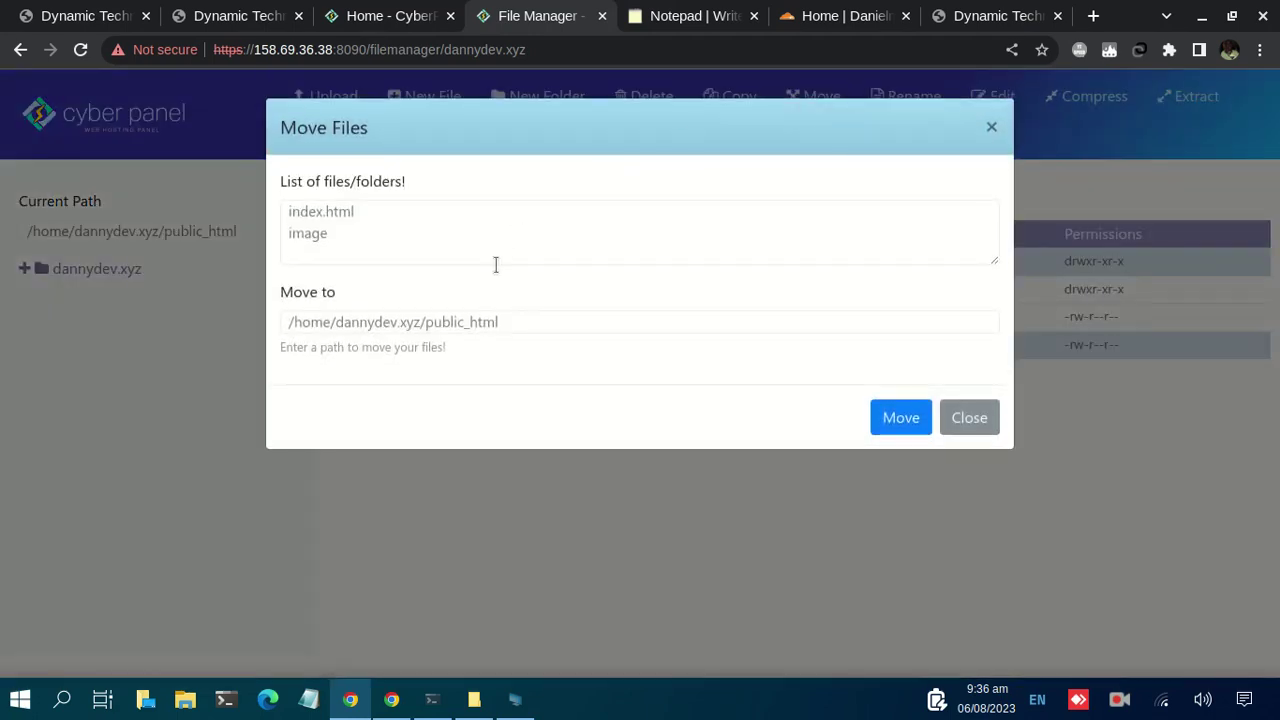
click(538, 318)
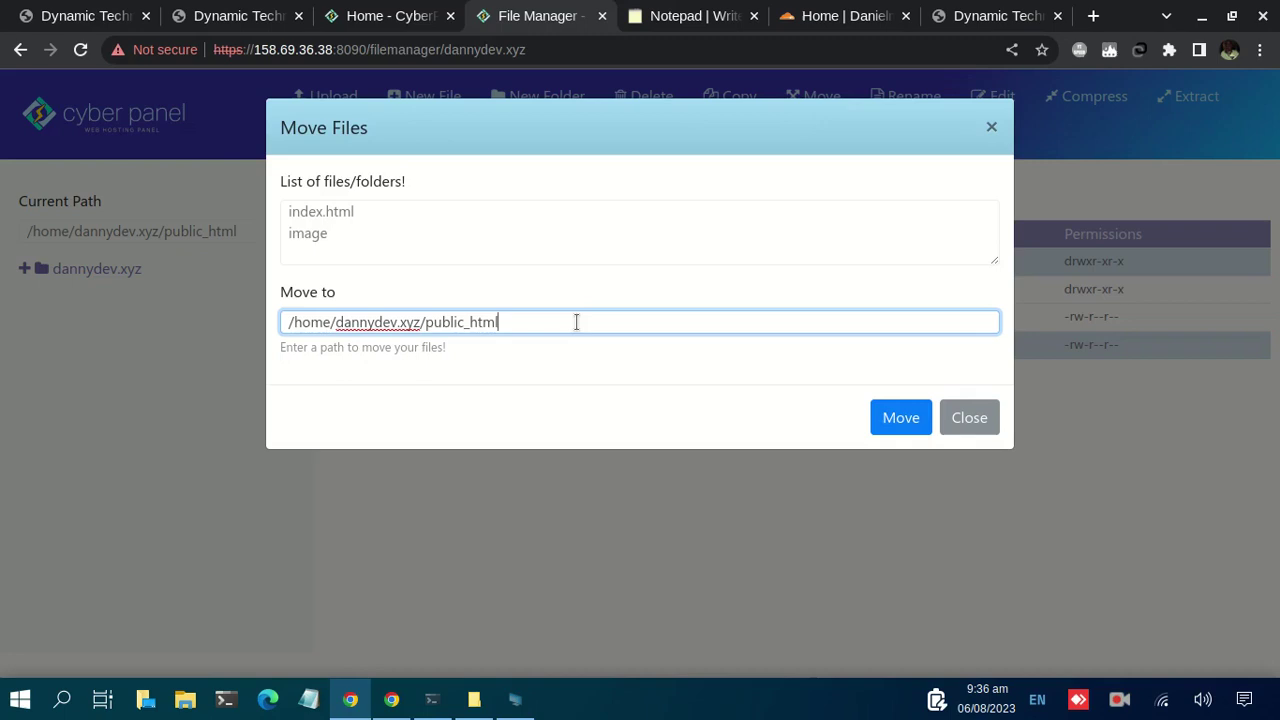
text(/new)
click(897, 417)
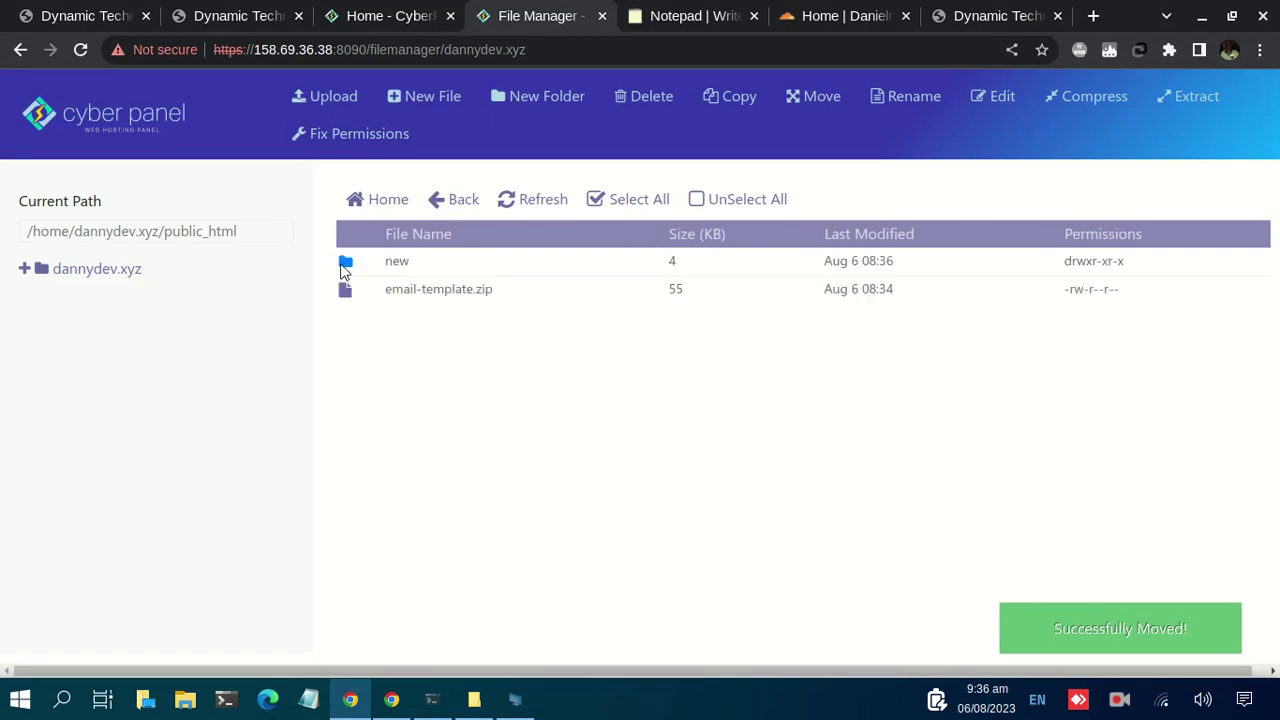
double_click(343, 264)
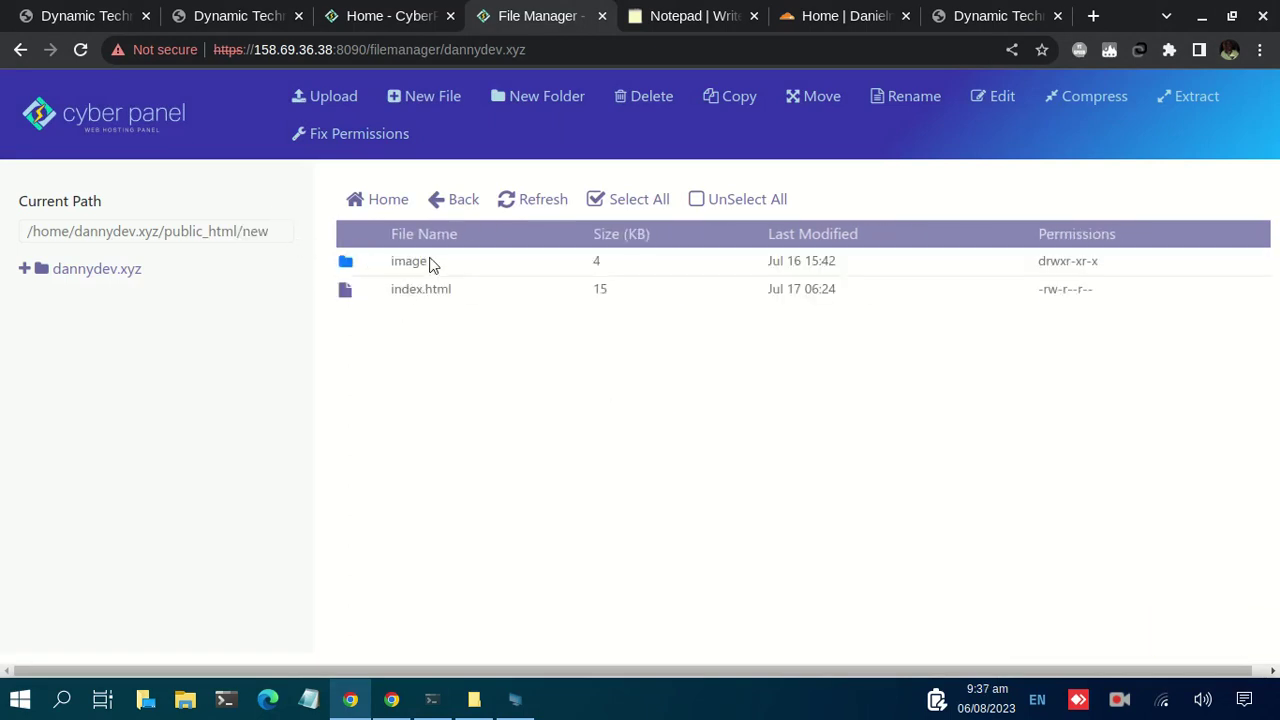
Reload the dannydev.xyz page to check how the site responds at its root address.
click(235, 16)
key(F5)
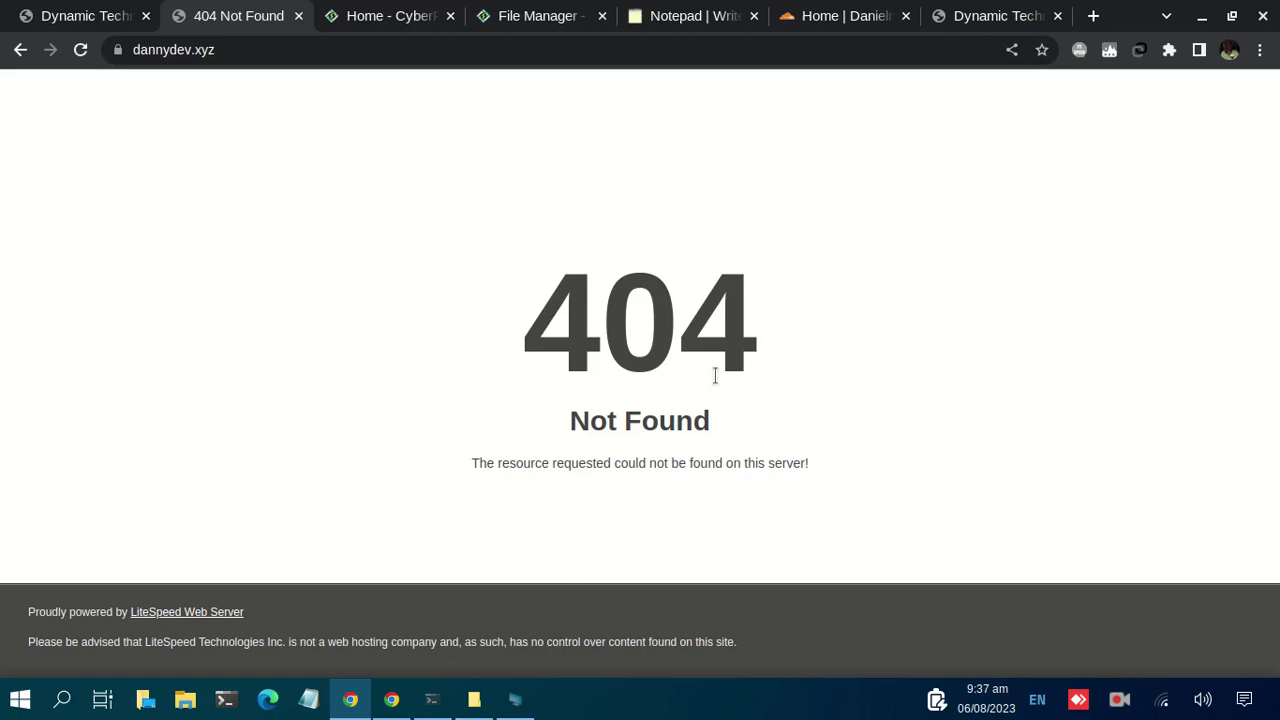
drag(552, 343, 868, 337)
click(477, 271)
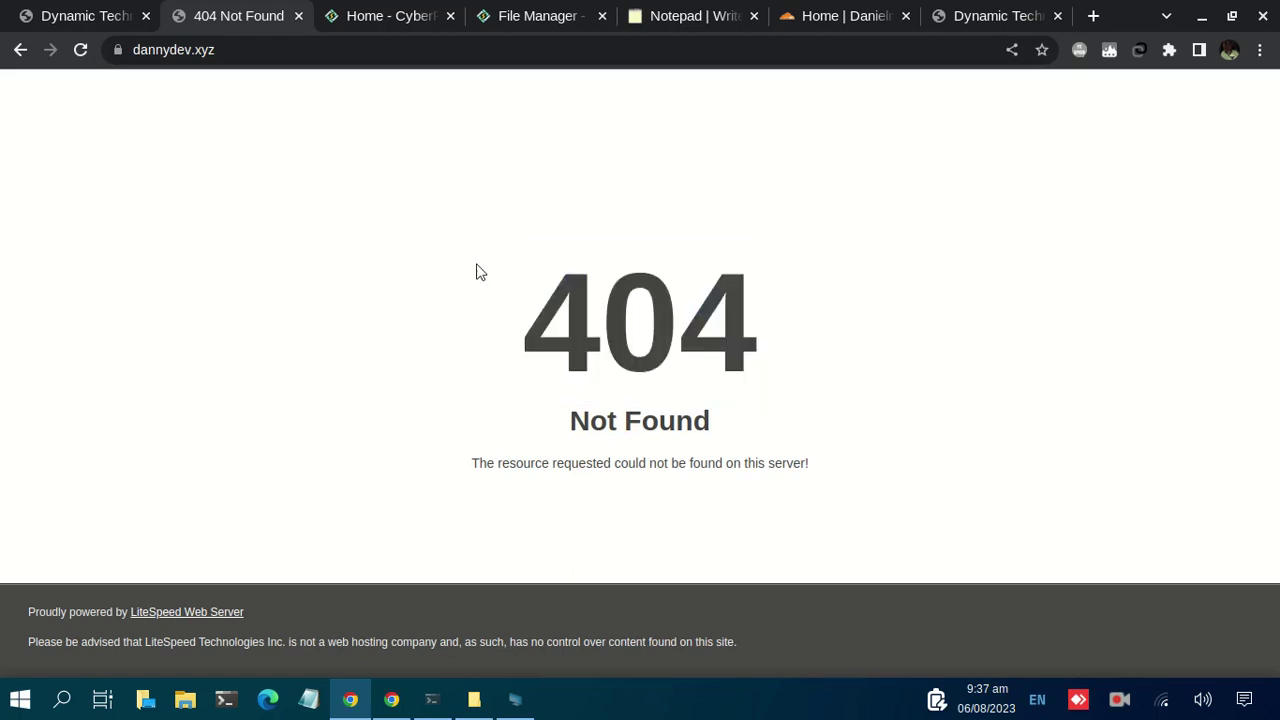
Return to public_html in the file manager, reopen the new folder and select all of its contents.
click(509, 17)
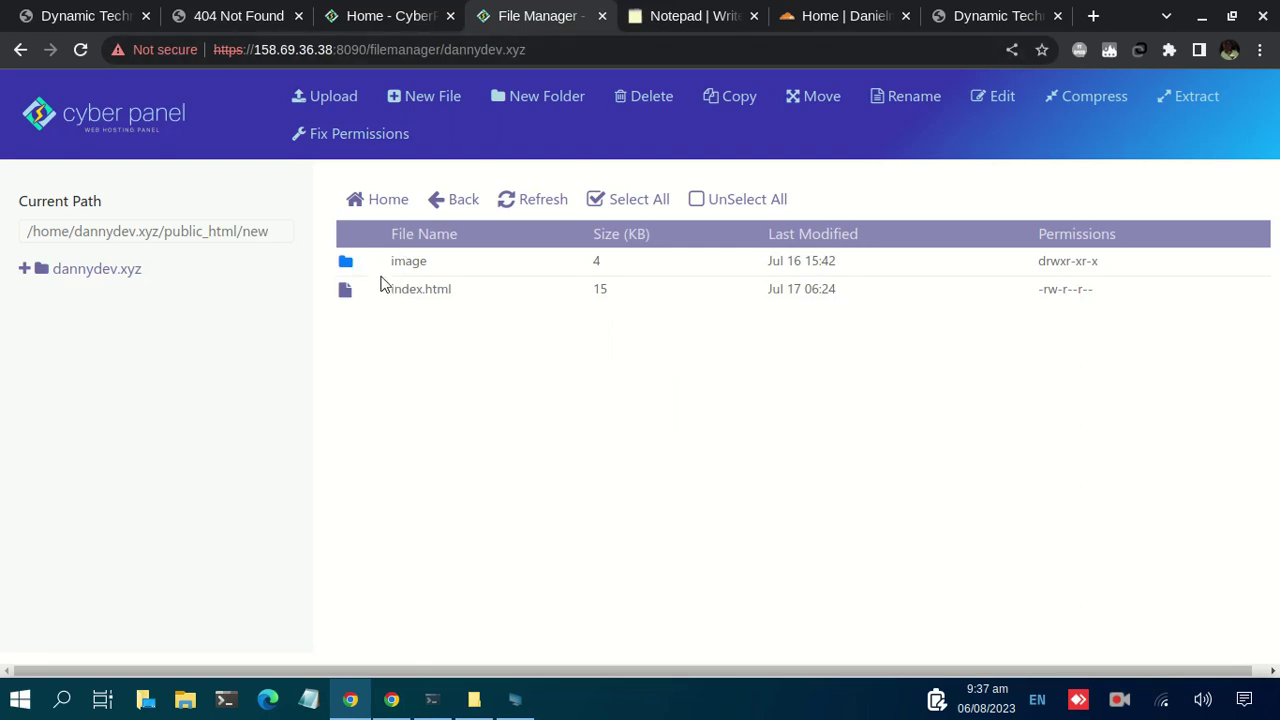
click(443, 200)
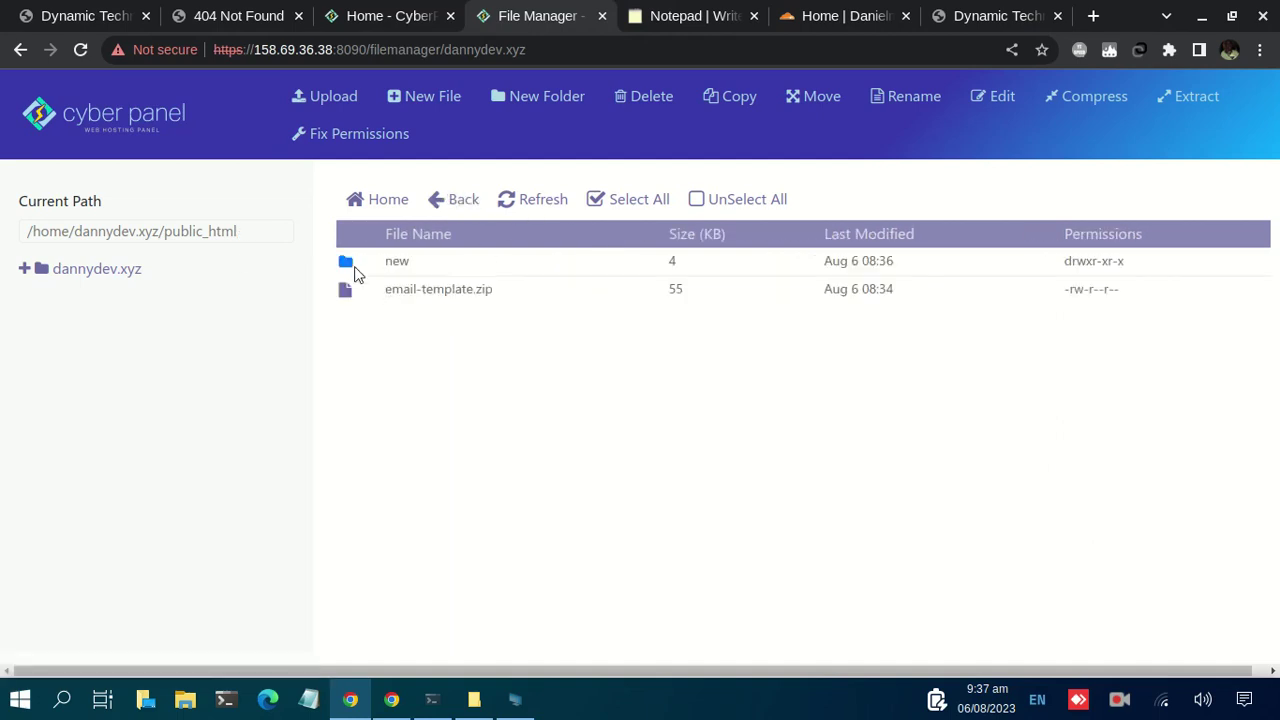
double_click(347, 262)
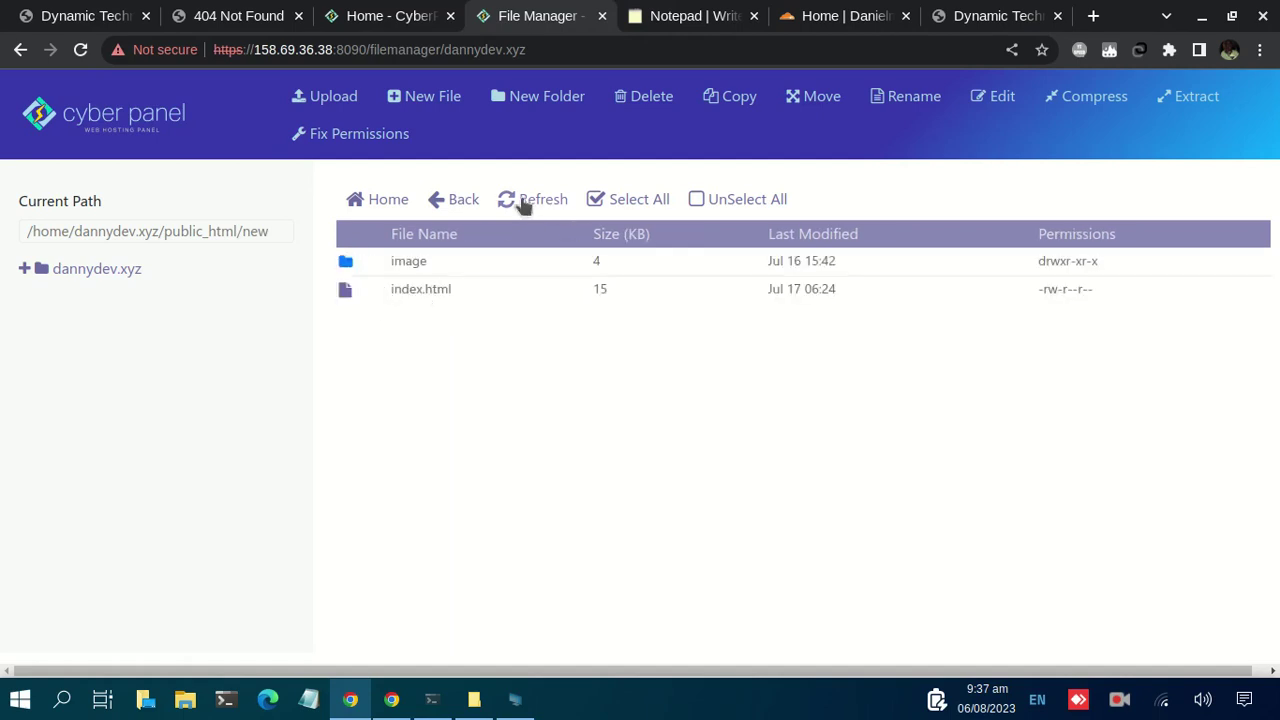
click(622, 200)
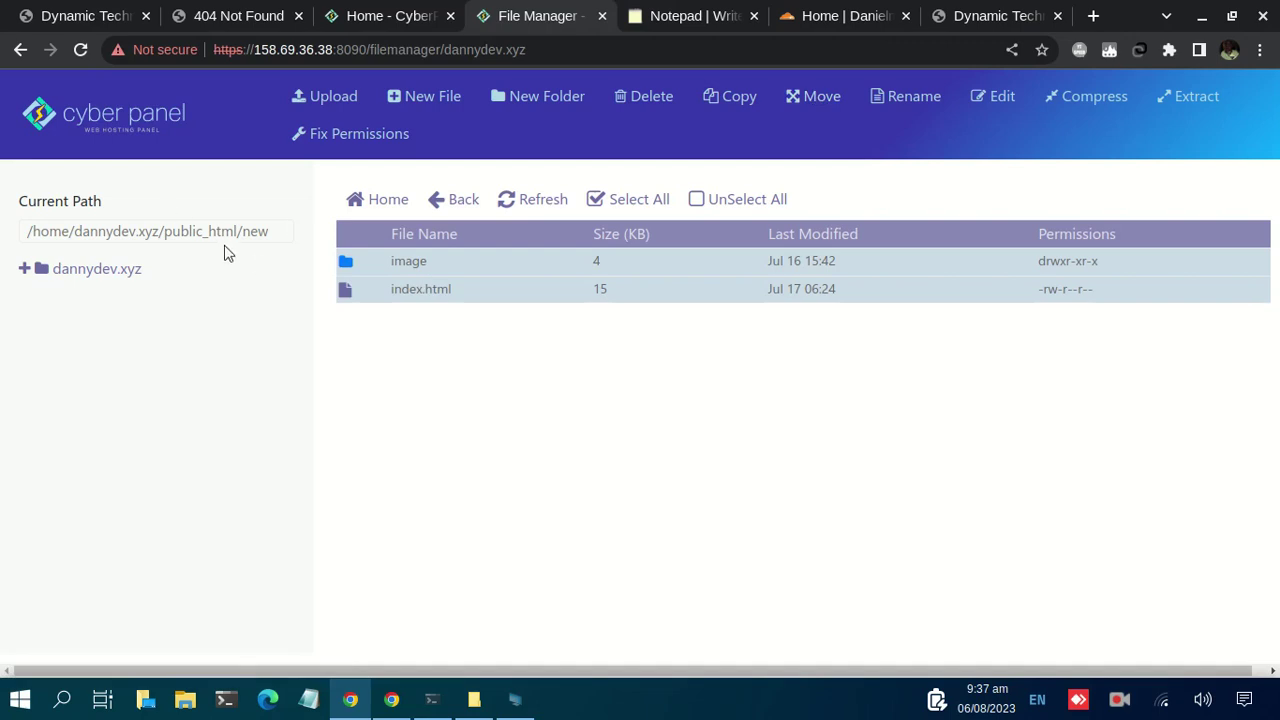
Load dannydev.xyz/new to check the site in the subfolder, and return to the root address dannydev.xyz.
click(209, 22)
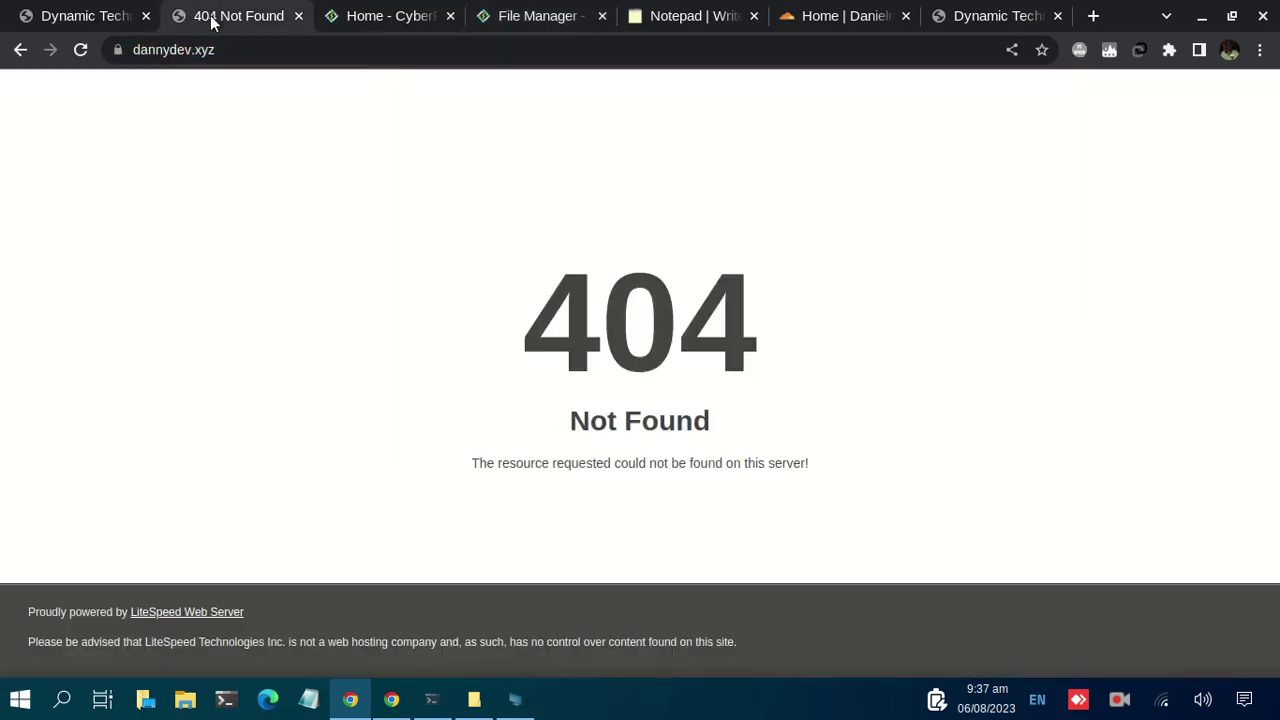
double_click(385, 52)
click(398, 55)
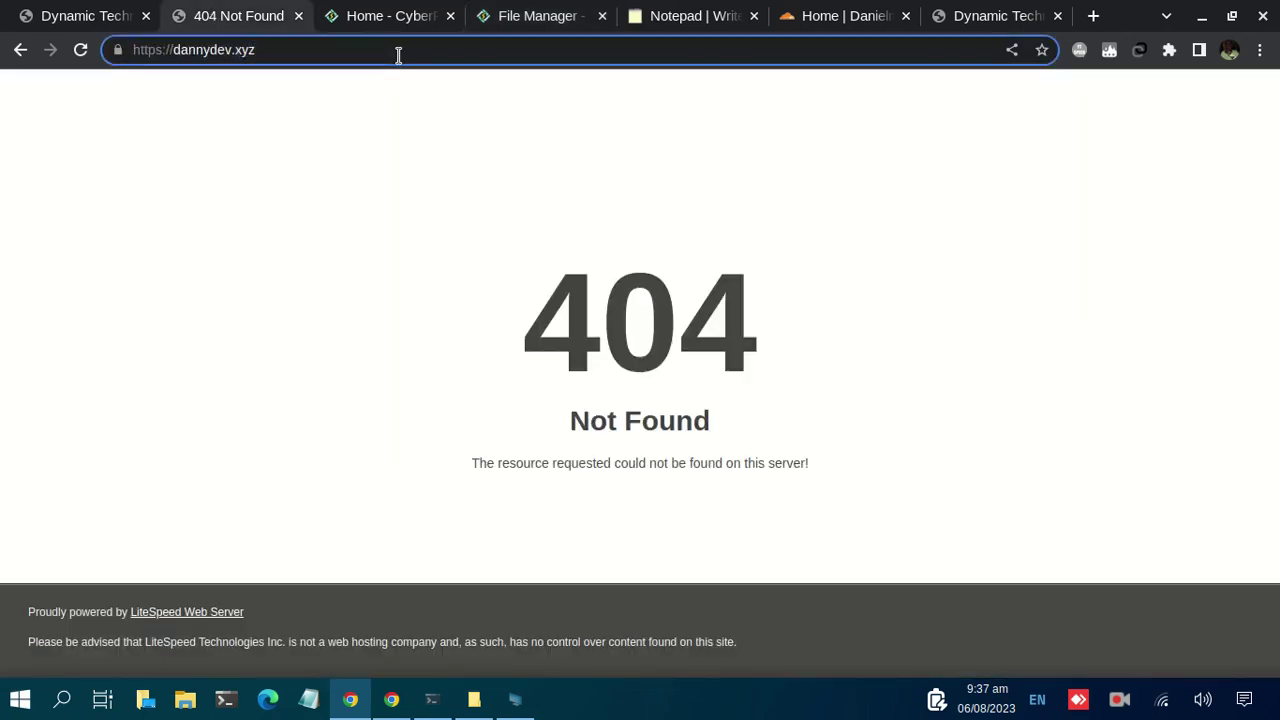
text(/new)
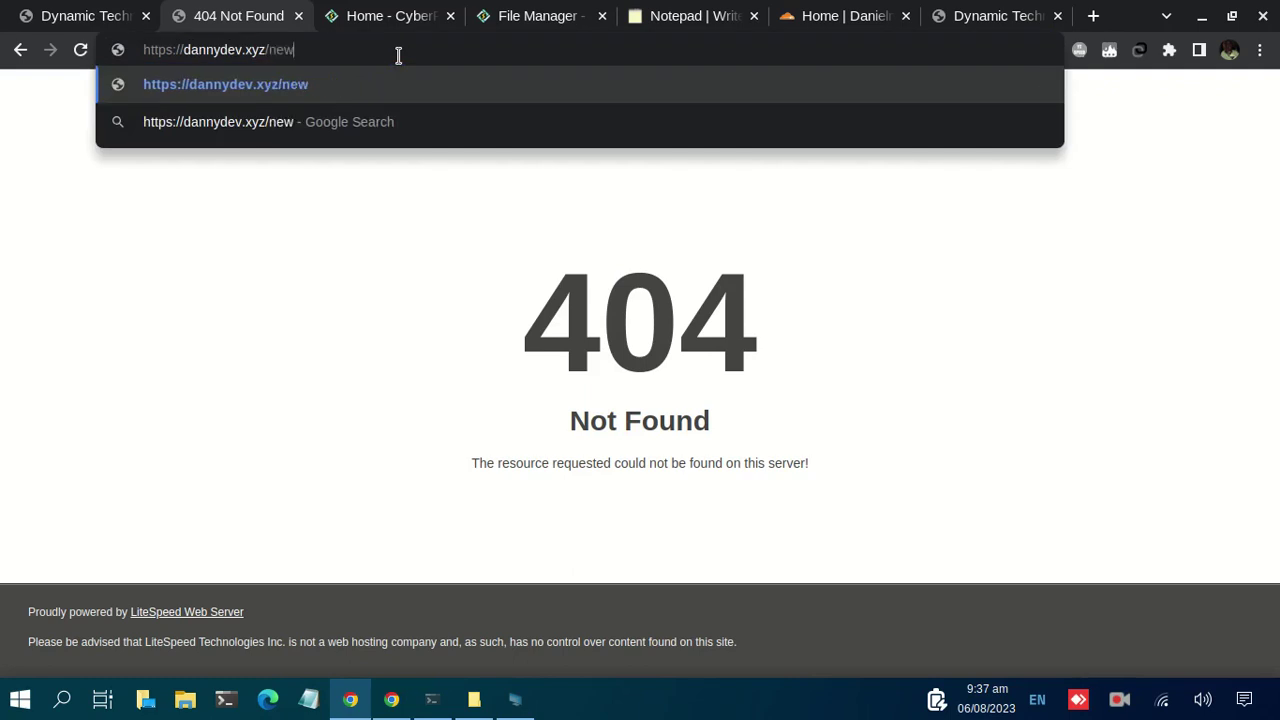
key(Return)
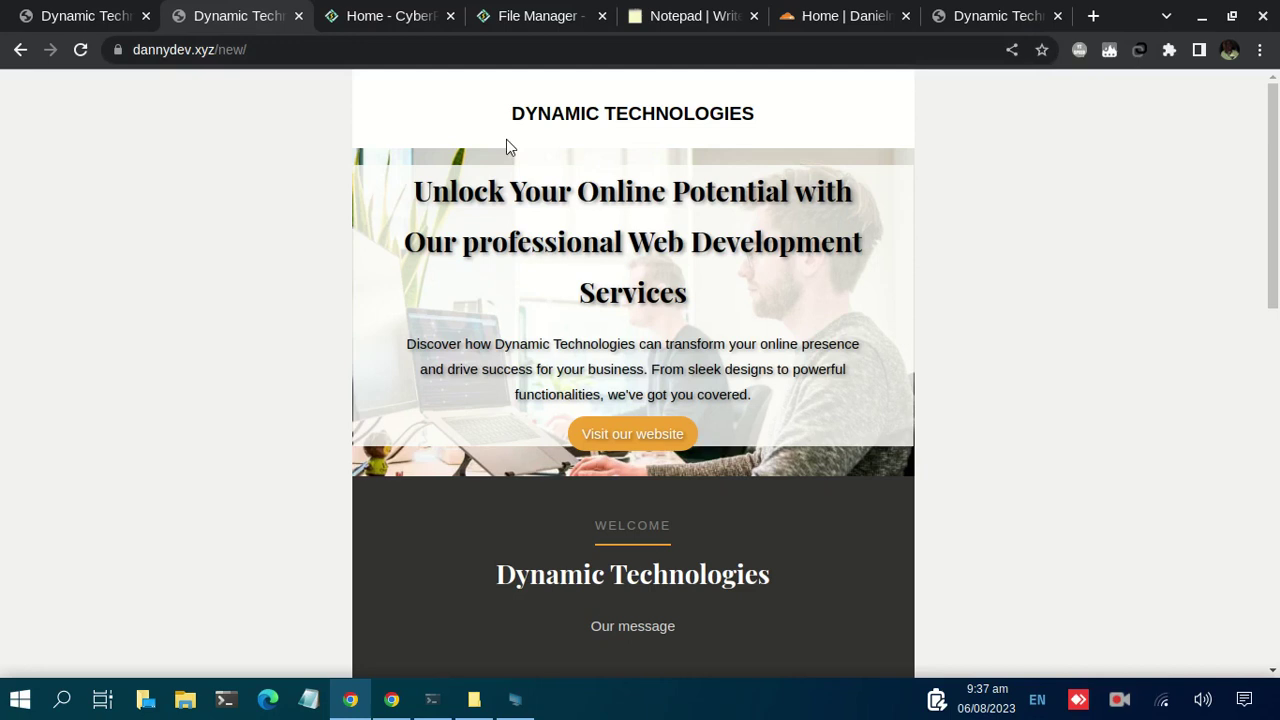
drag(222, 49, 306, 49)
key(BackSpace)
key(Return)
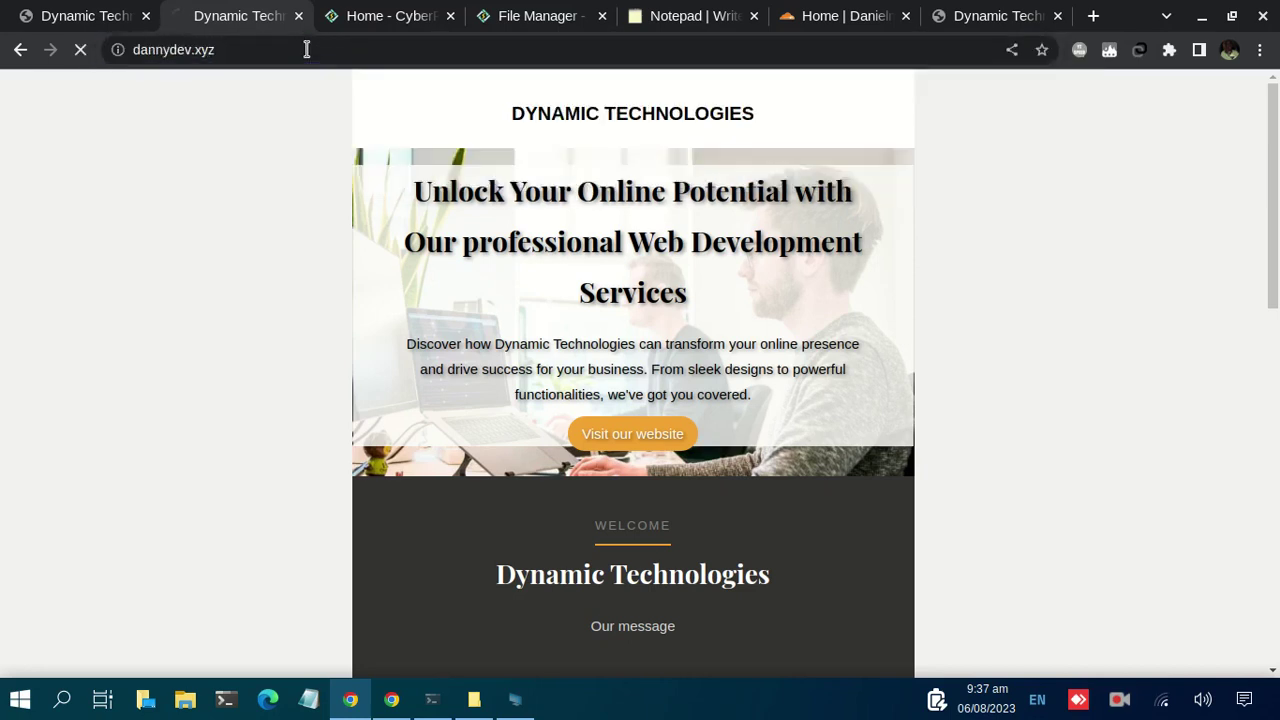
Move the selected image folder and index.html back to /home/dannydev.xyz/public_html and reload the dannydev.xyz page.
click(548, 22)
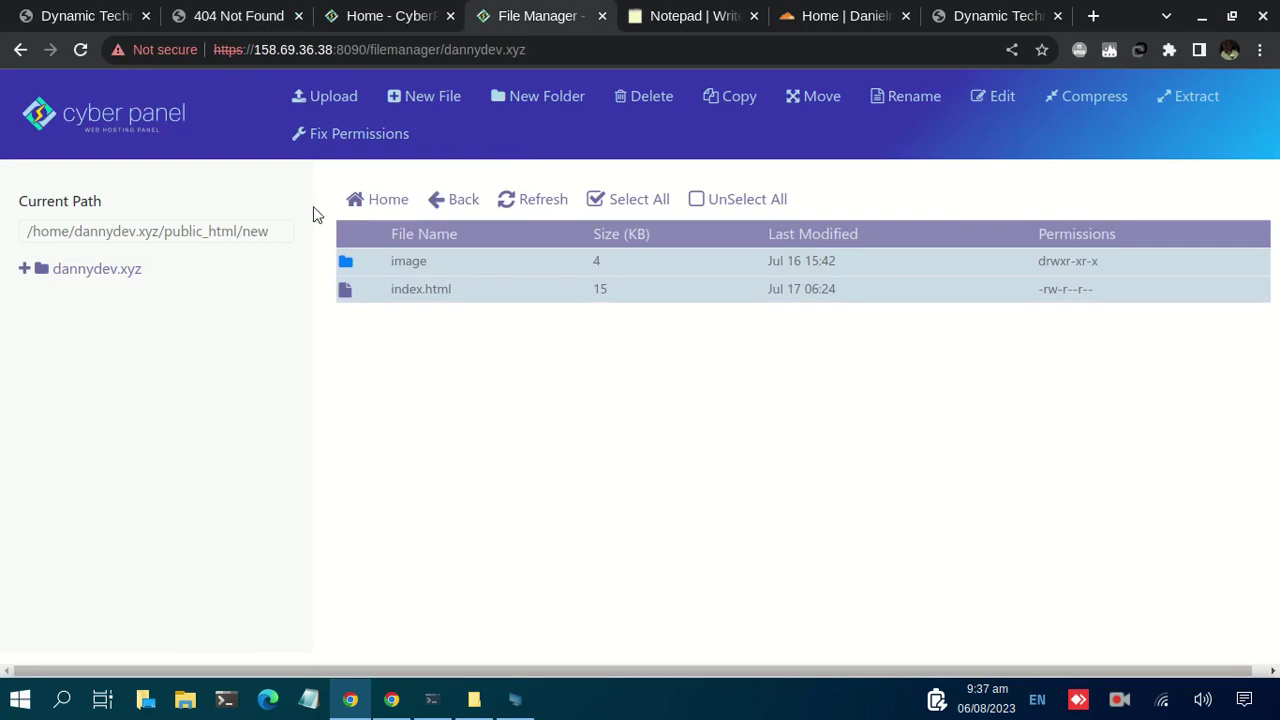
click(814, 98)
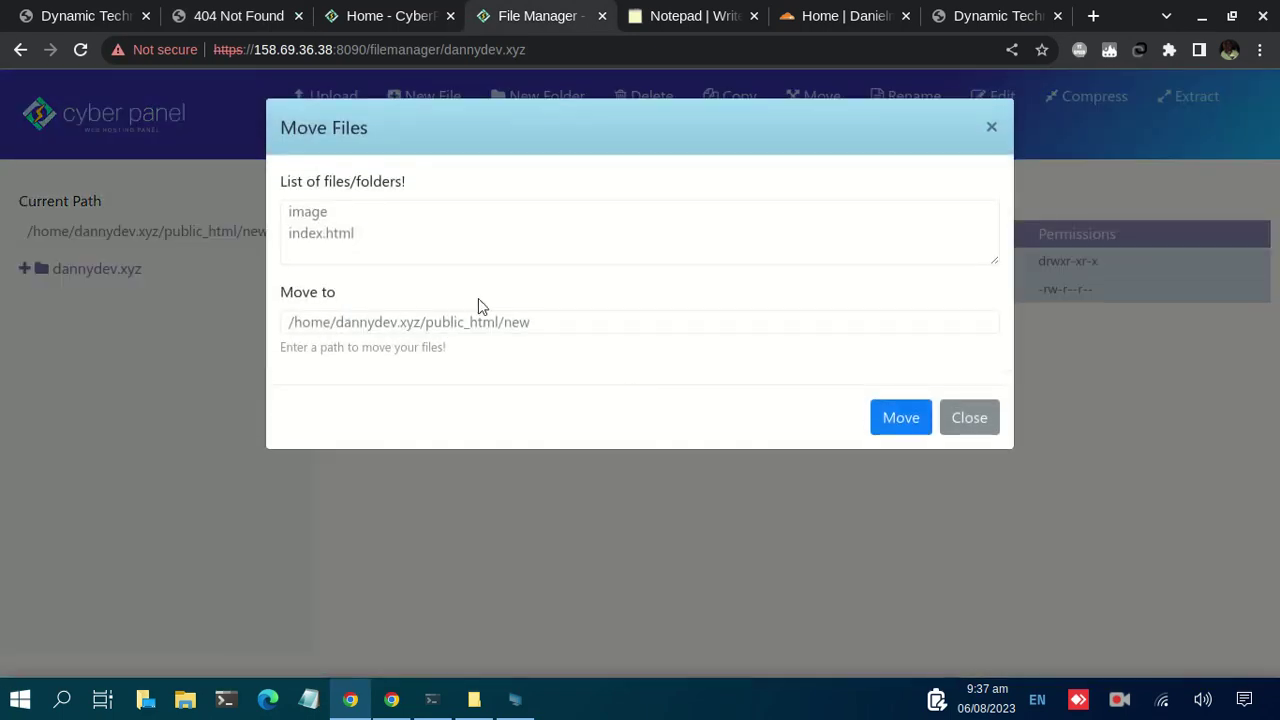
drag(500, 318, 749, 349)
key(BackSpace)
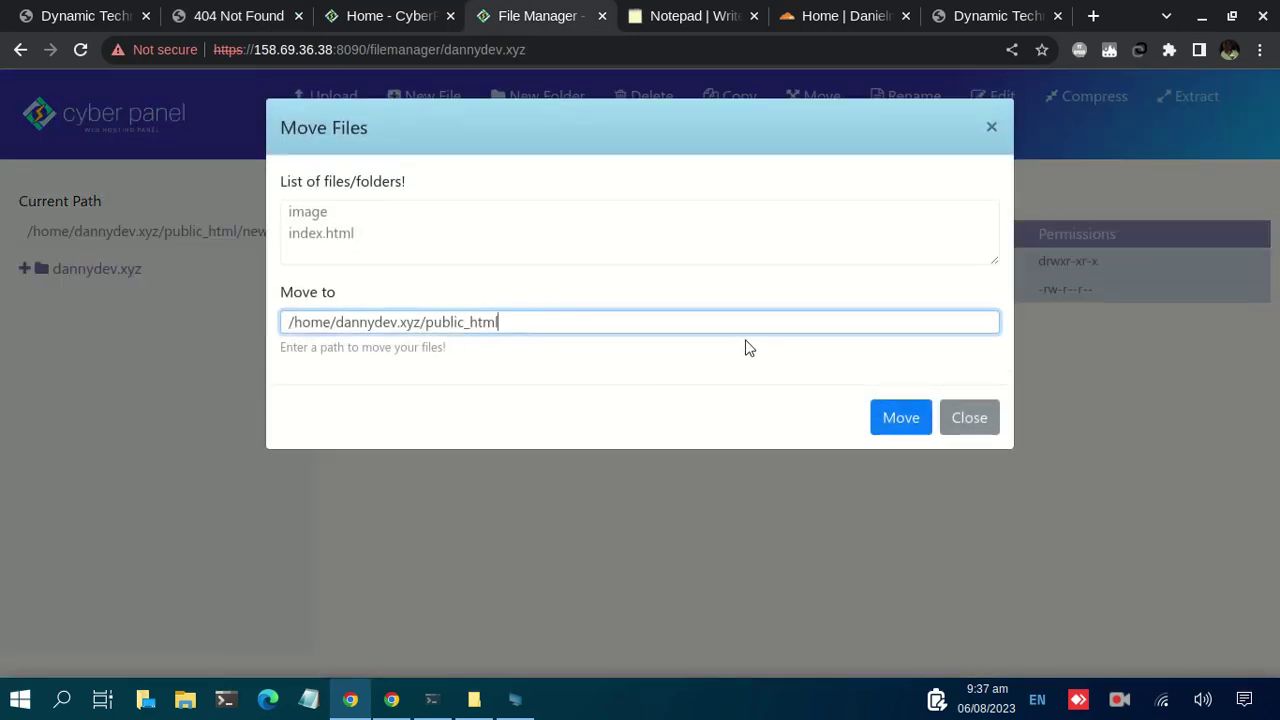
click(897, 418)
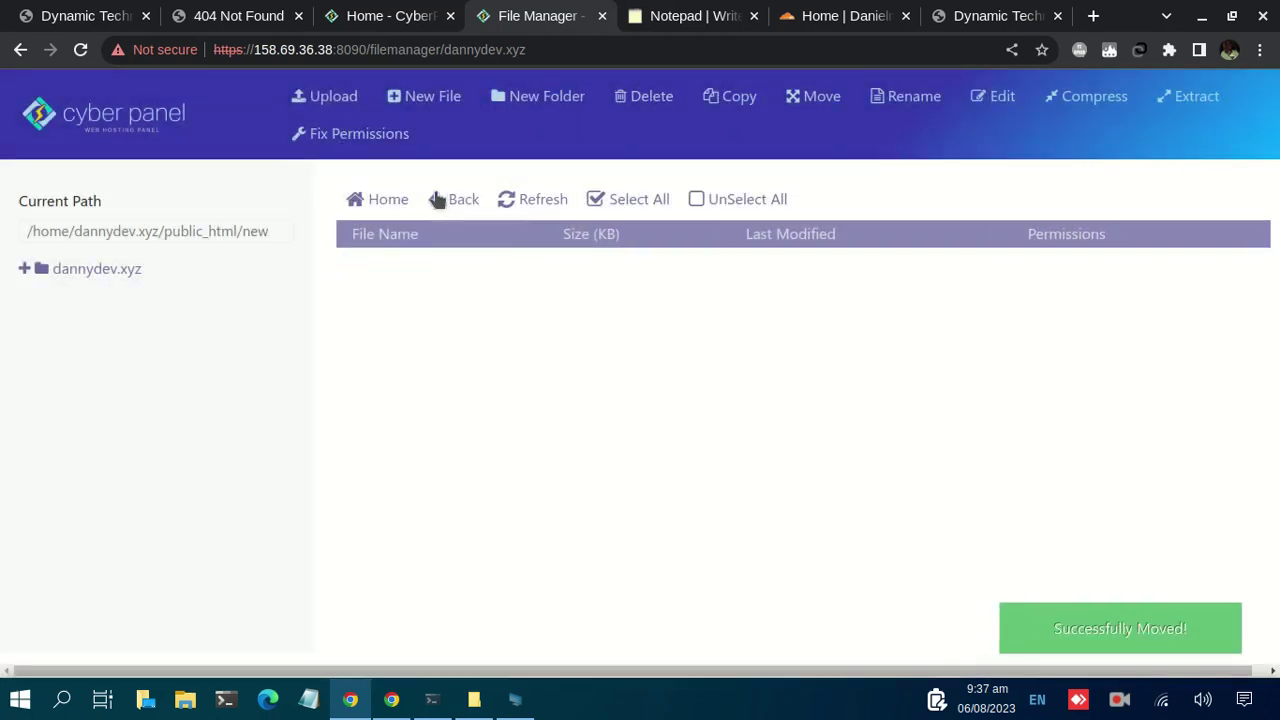
click(446, 201)
click(205, 15)
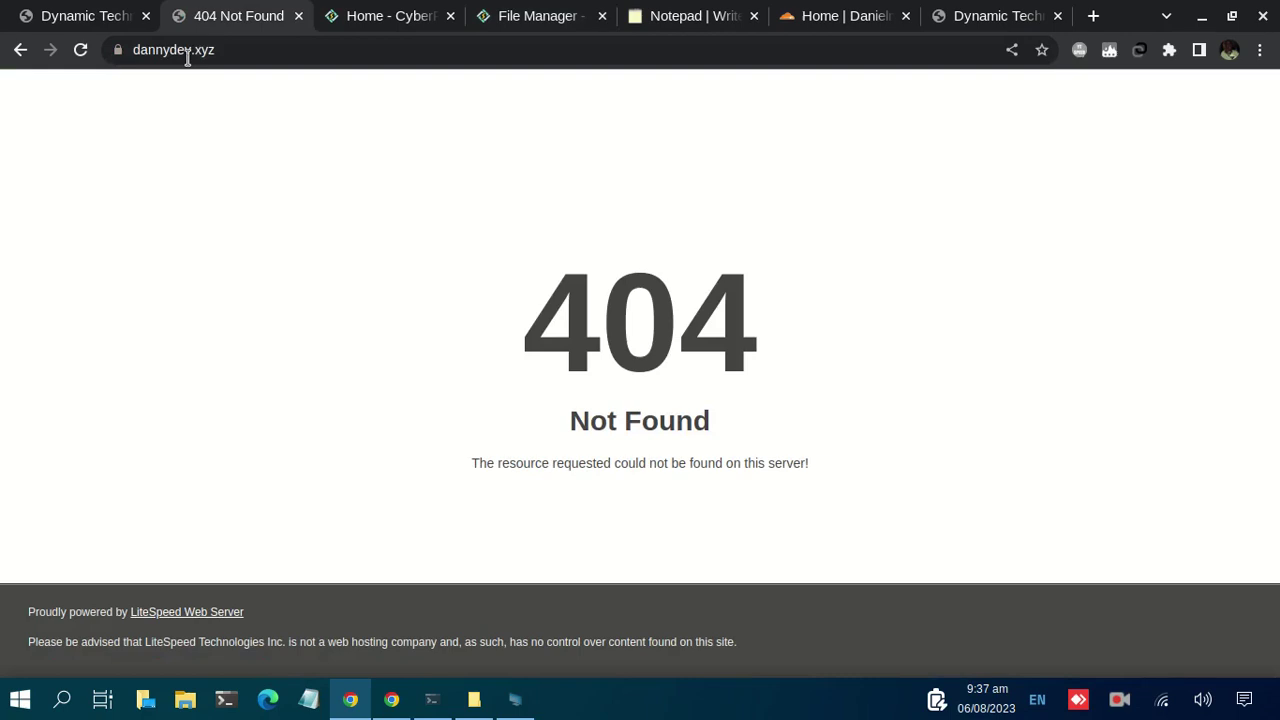
click(80, 50)
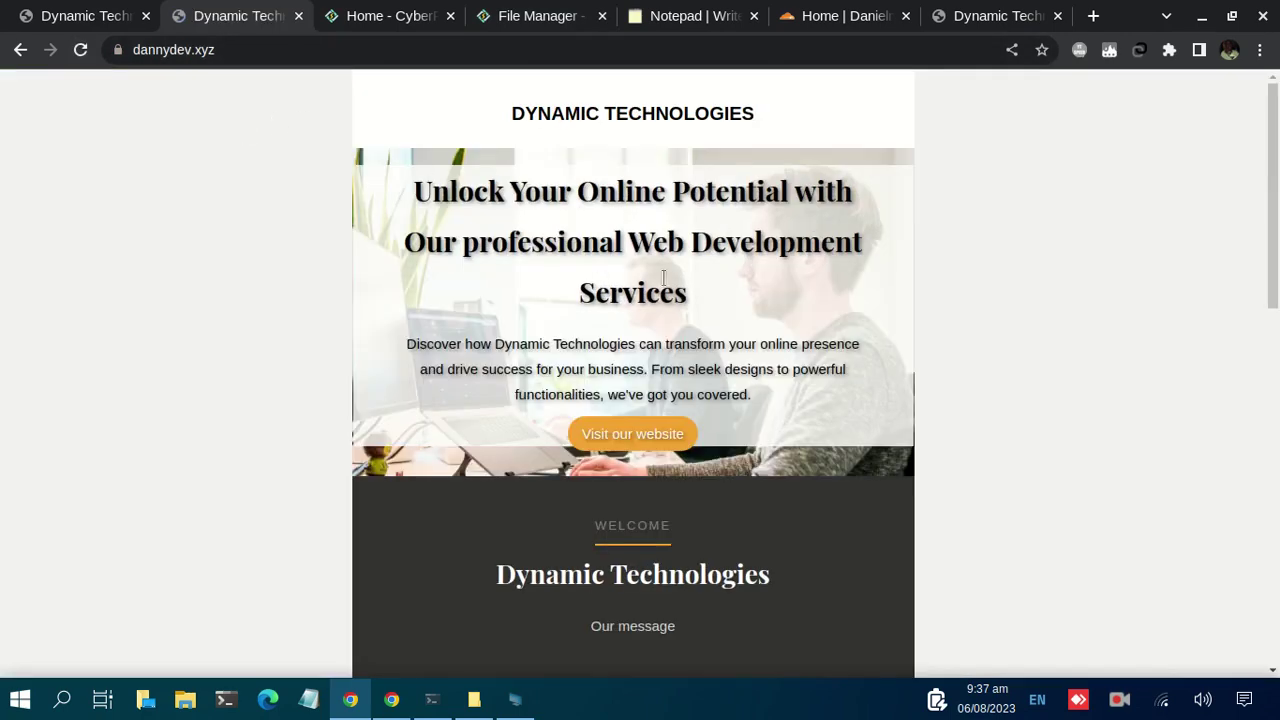
Select everything in public_html, fix the permissions, and check the dannydev.xyz page before returning to the file manager.
click(533, 16)
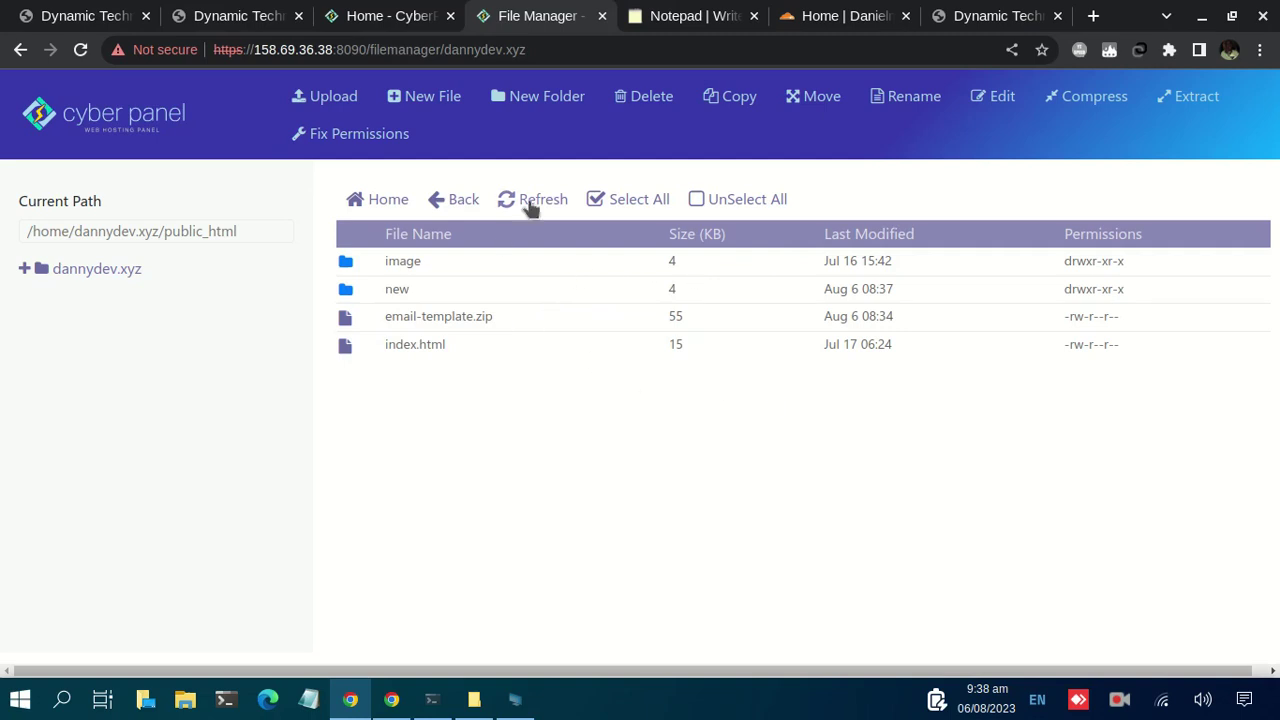
click(625, 208)
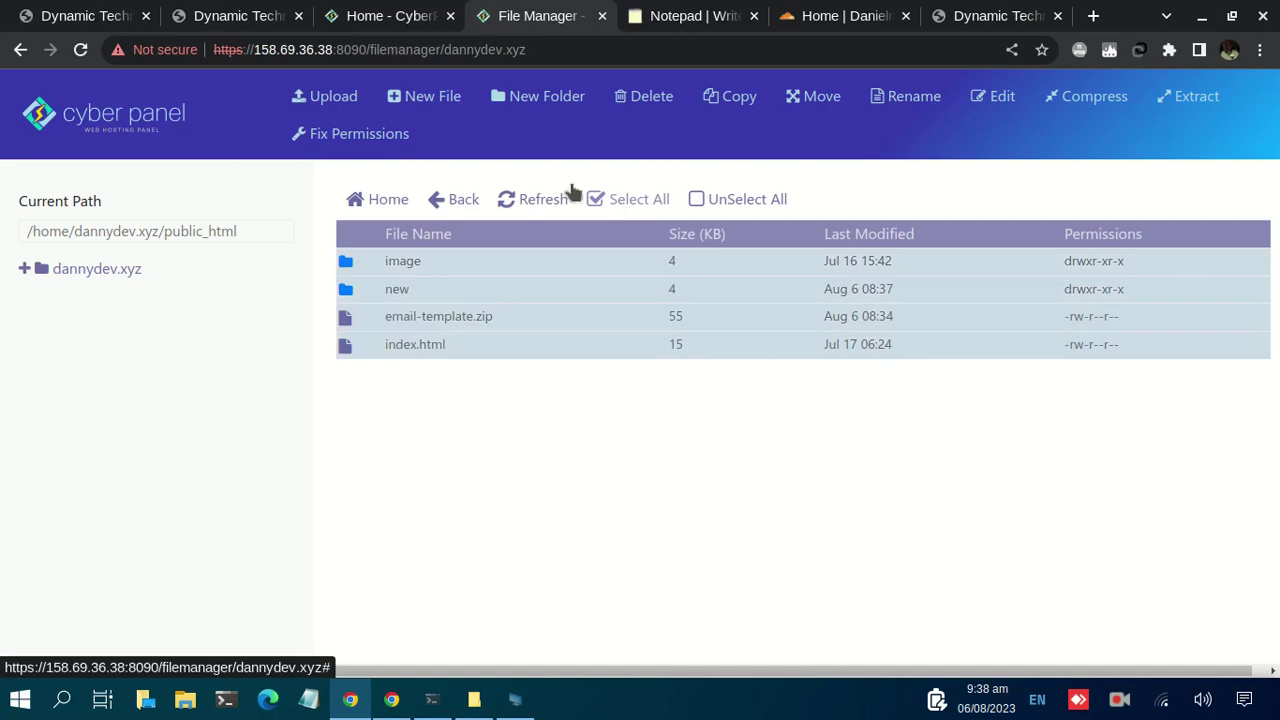
click(380, 140)
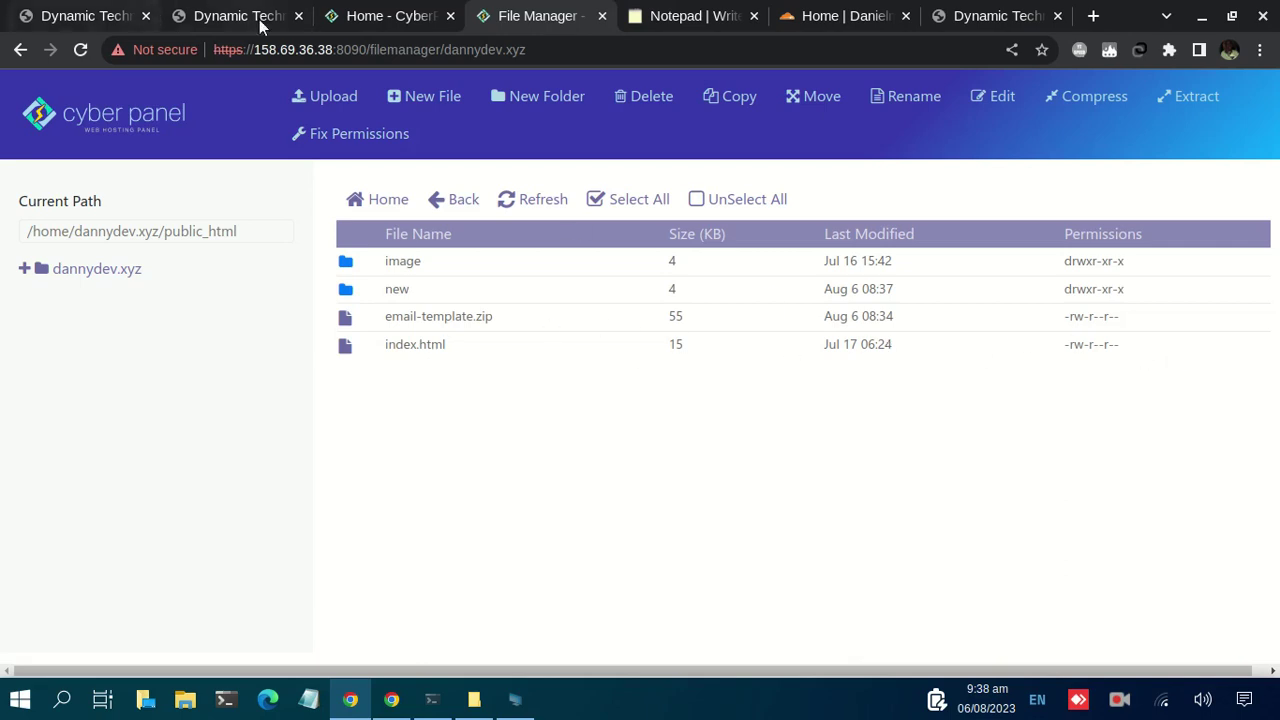
click(229, 18)
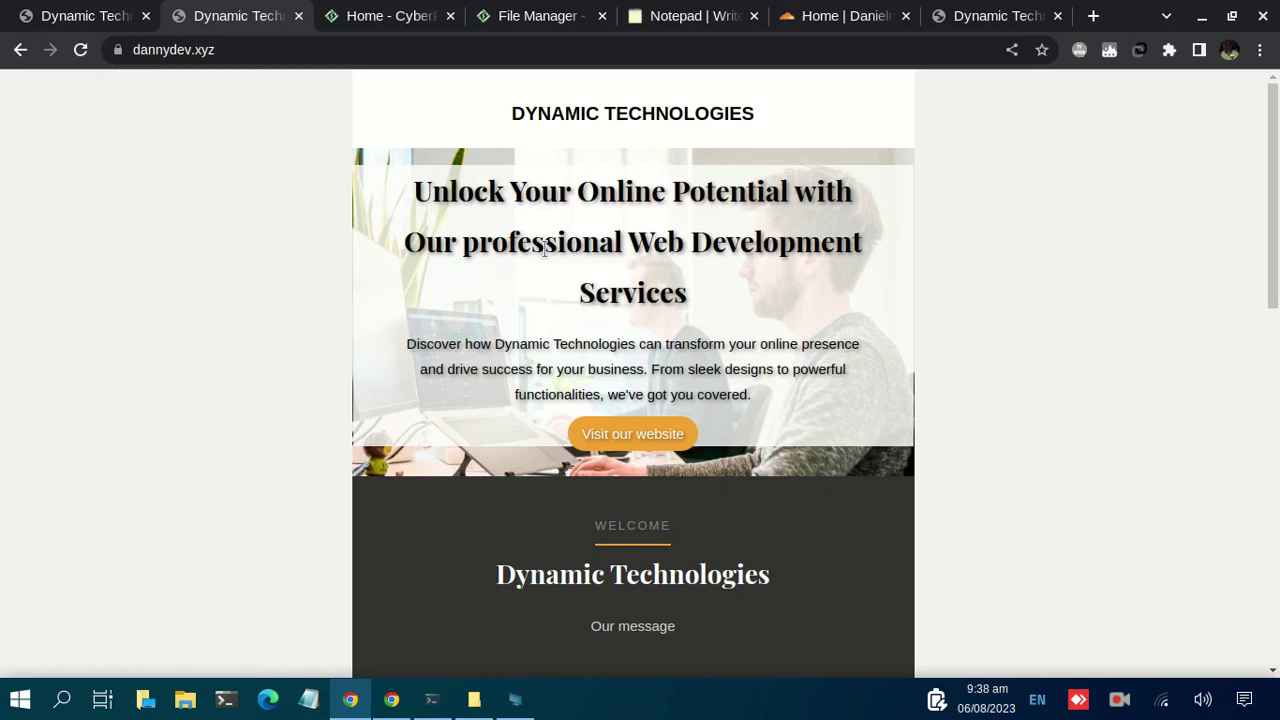
click(520, 17)
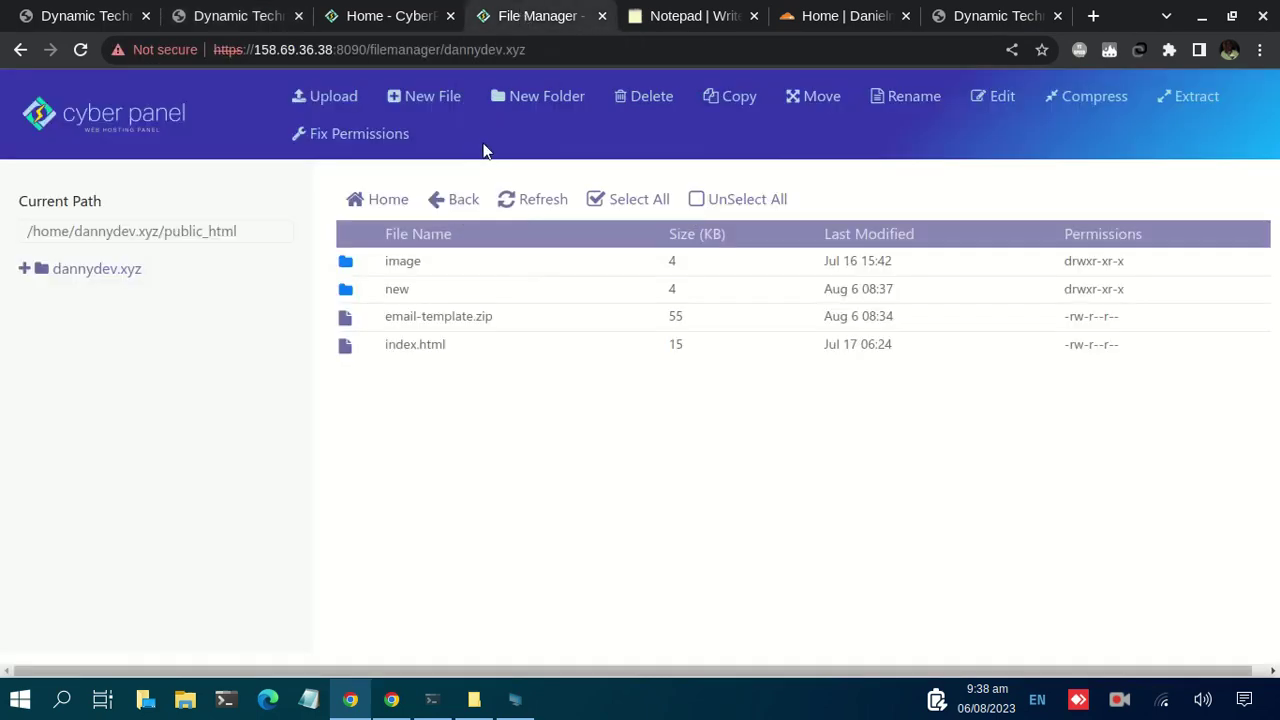